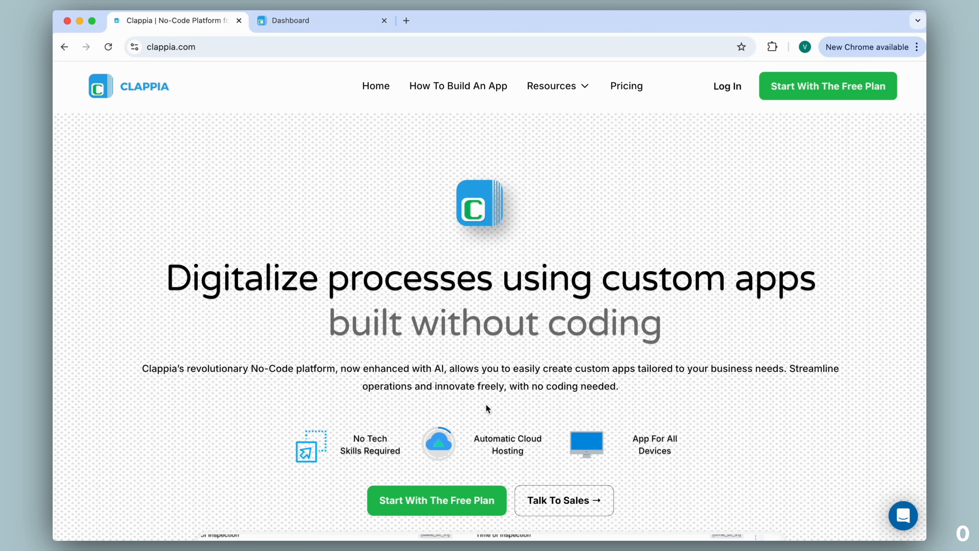
# Open the Factory Inspection app from the Clappia dashboard and switch it to design mode
pyautogui.click(330, 22)
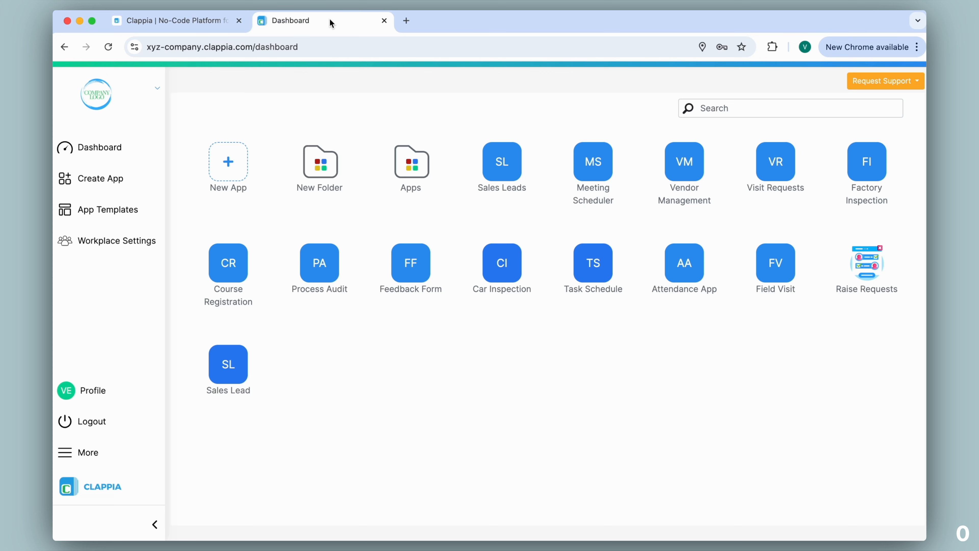
pyautogui.click(871, 159)
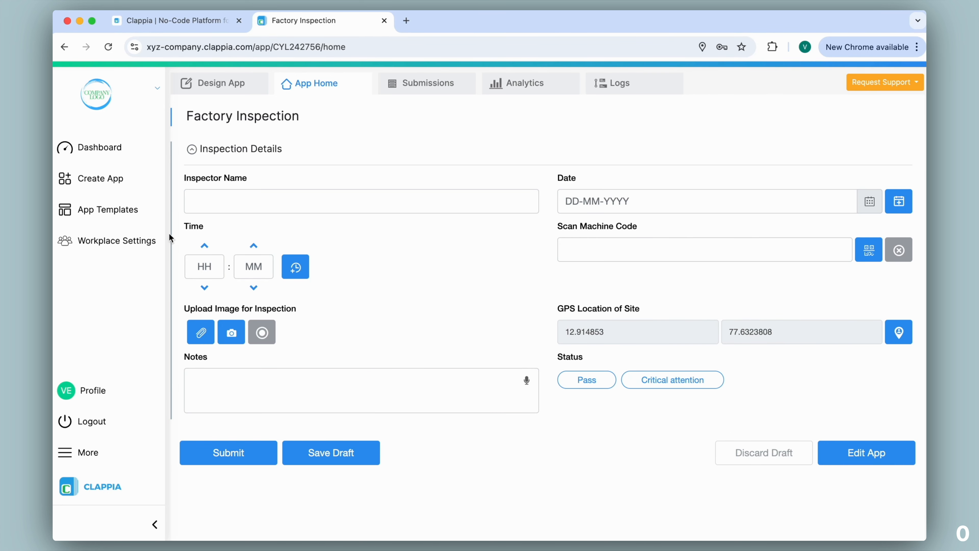
pyautogui.click(225, 84)
pyautogui.scroll(-5, 463, 228)
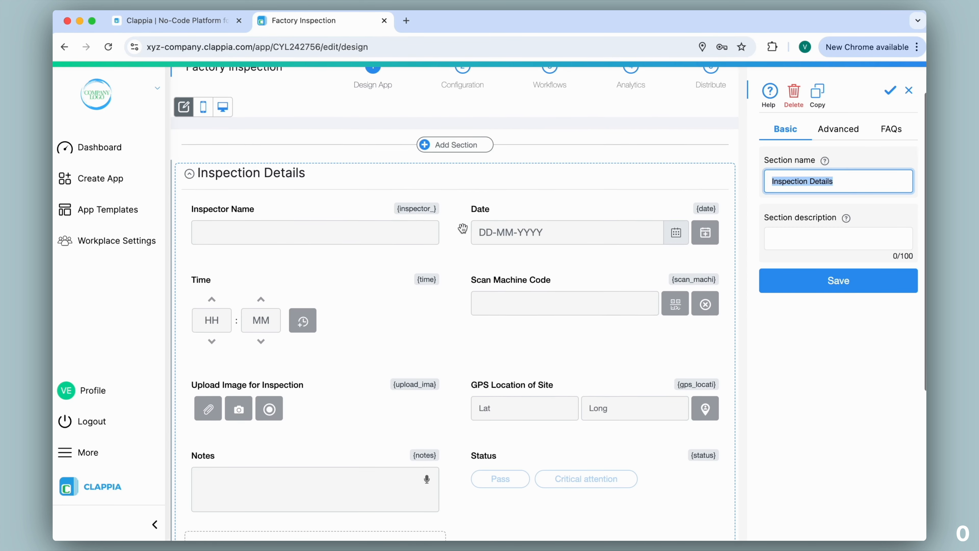
# Delete the existing Notes field from the Inspection Details section
pyautogui.click(344, 356)
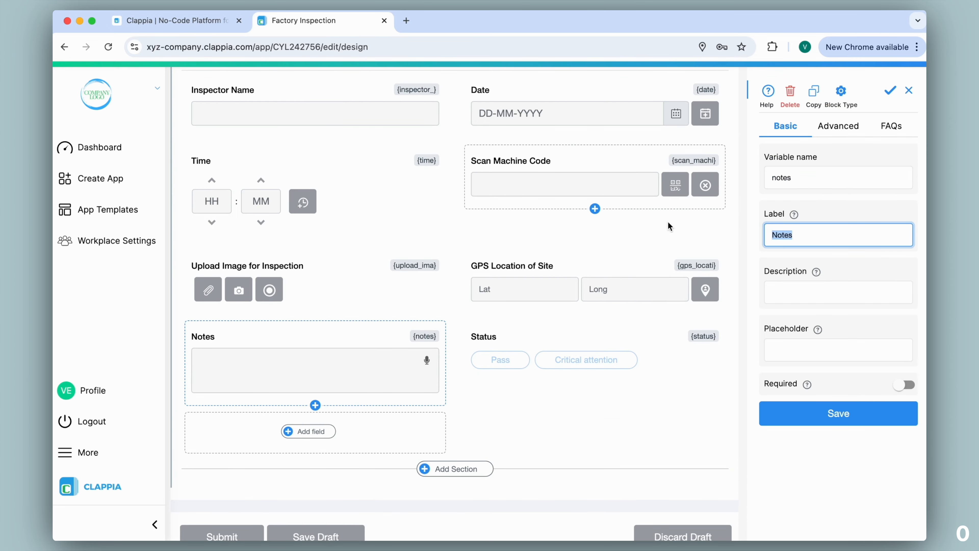
pyautogui.click(791, 92)
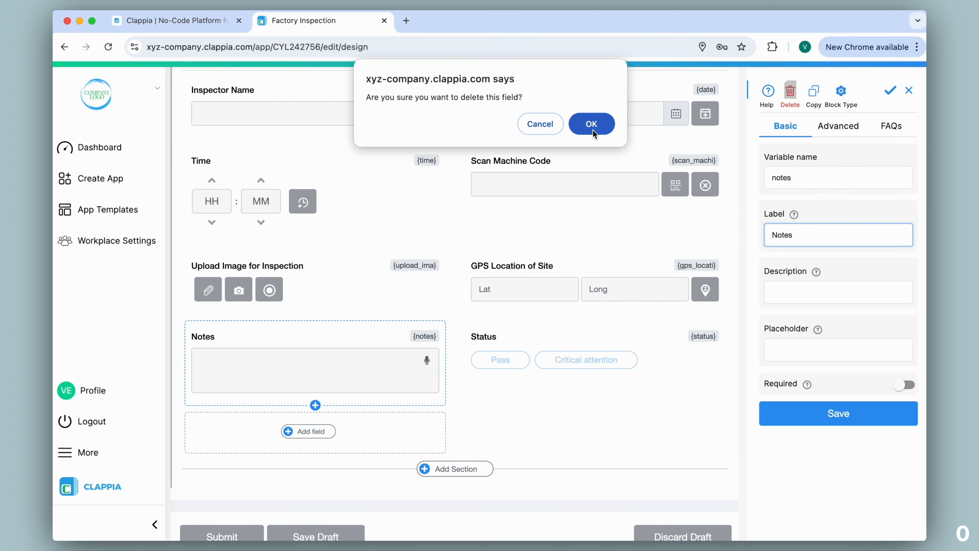
pyautogui.click(593, 126)
# Add a Rich Text Editor field after Status and label it "Notes"
pyautogui.click(587, 343)
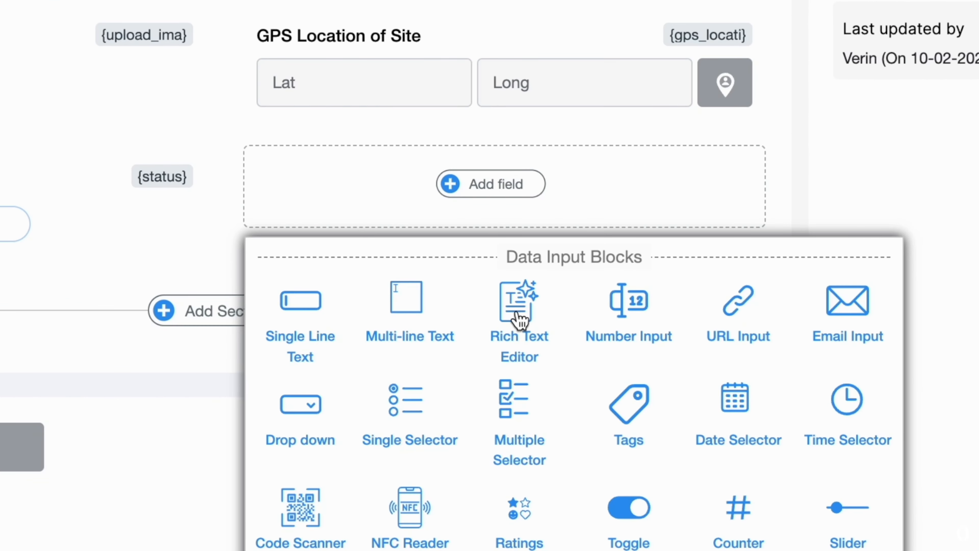
pyautogui.click(596, 395)
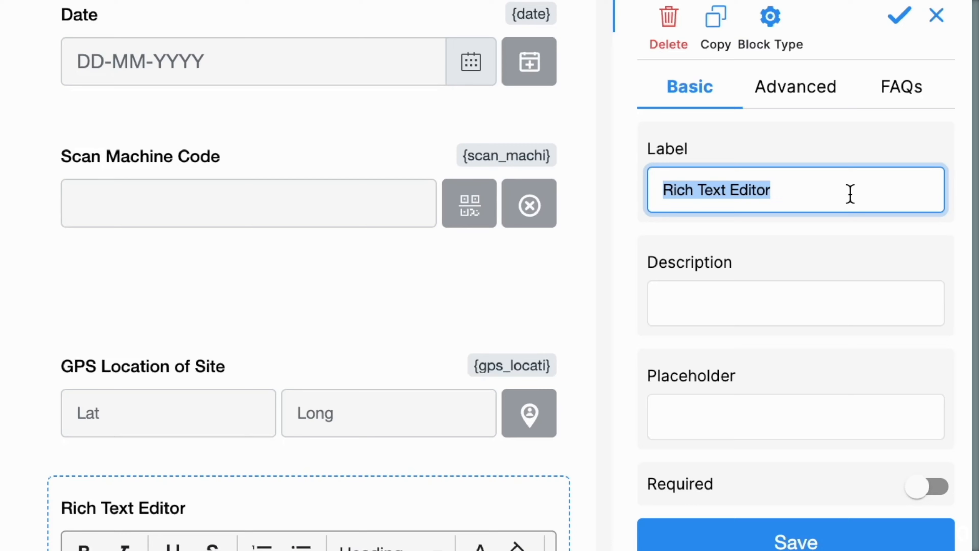
pyautogui.write('Notes')
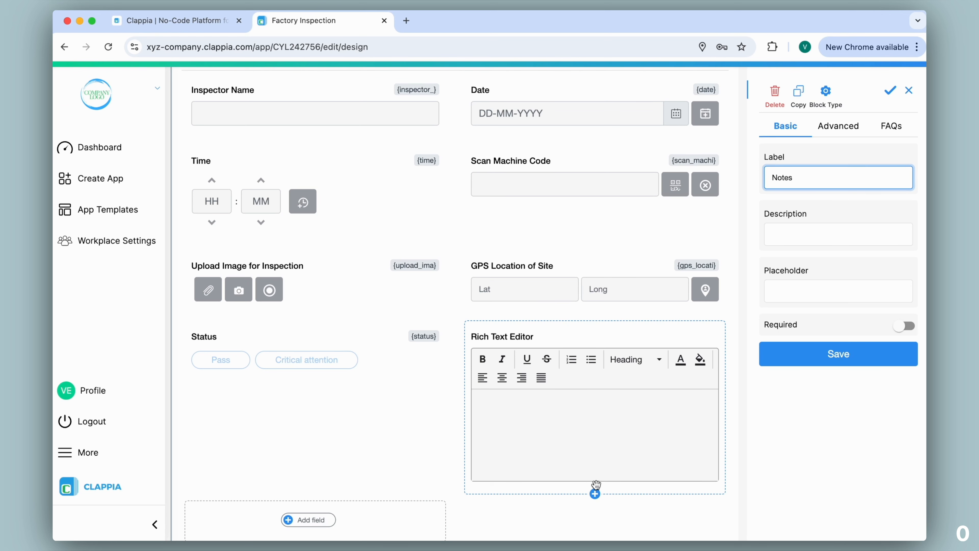
# Give the Notes field the description "Highlight critical details" and placeholder "Enter your notes here", make it required, and save it
pyautogui.click(801, 234)
pyautogui.write('Highlight critical det')
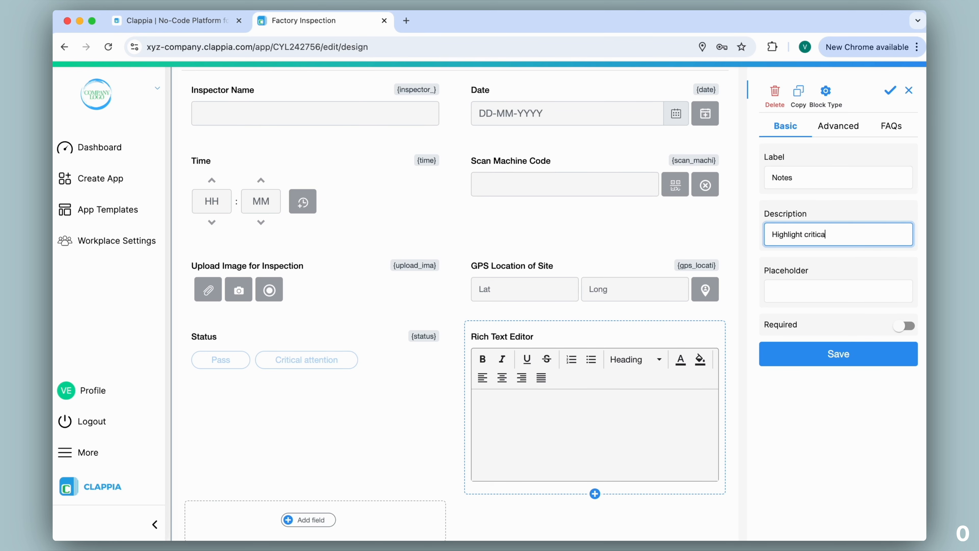
pyautogui.write('ails')
pyautogui.press('Tab')
pyautogui.write('Enter your notes here')
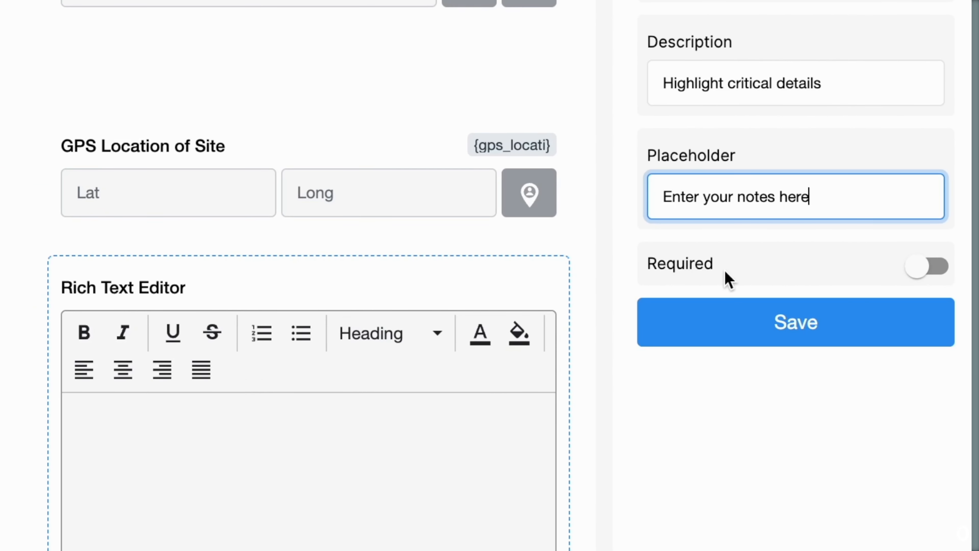
pyautogui.click(937, 269)
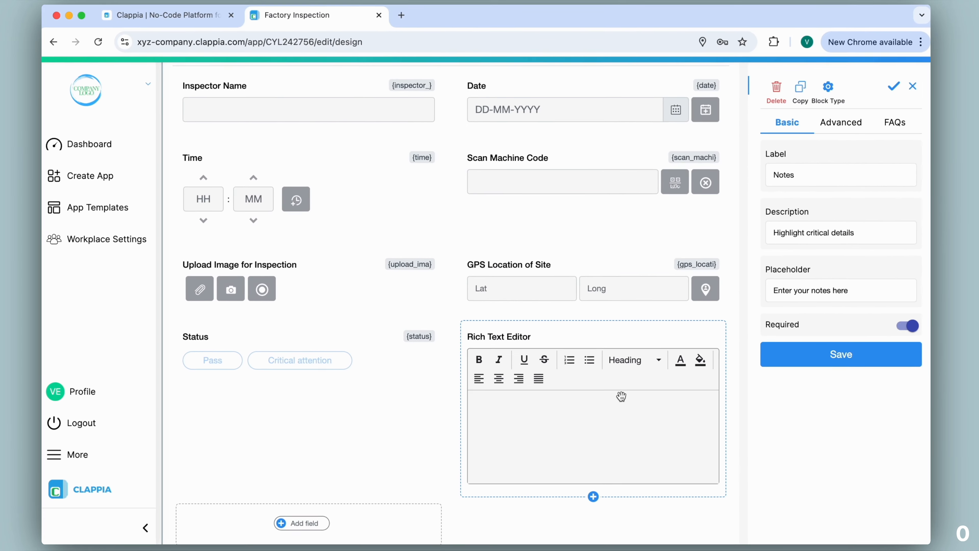
pyautogui.click(833, 359)
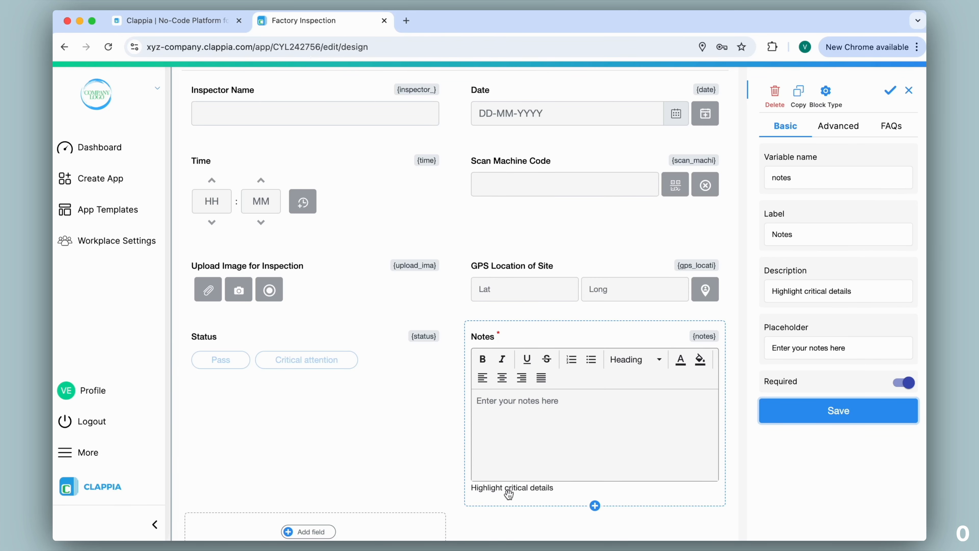
# In the live form, choose Critical attention, fill in date 10-02-2025 and time 15:27, and try submitting with Notes empty
pyautogui.scroll(3, 552, 498)
pyautogui.scroll(2, 552, 498)
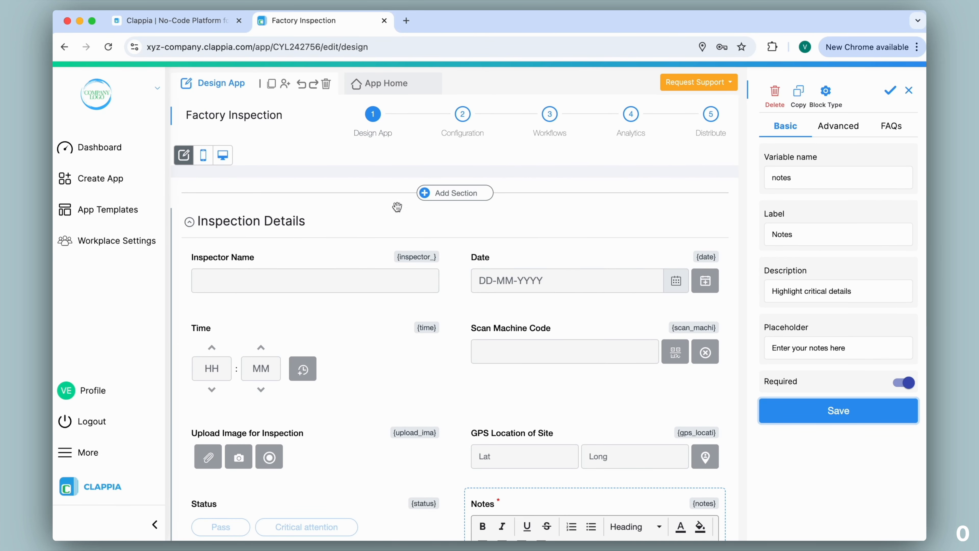
pyautogui.click(396, 75)
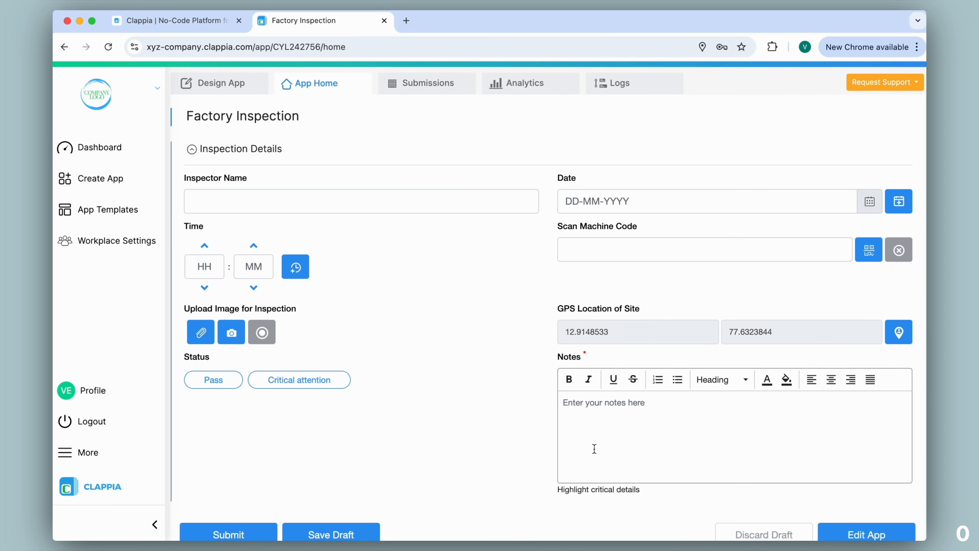
pyautogui.click(301, 382)
pyautogui.click(898, 203)
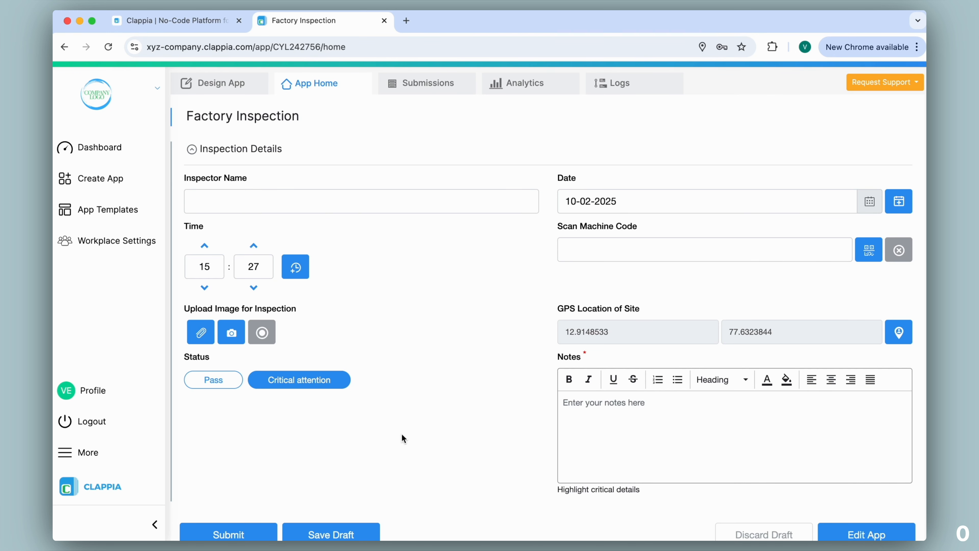
pyautogui.click(205, 531)
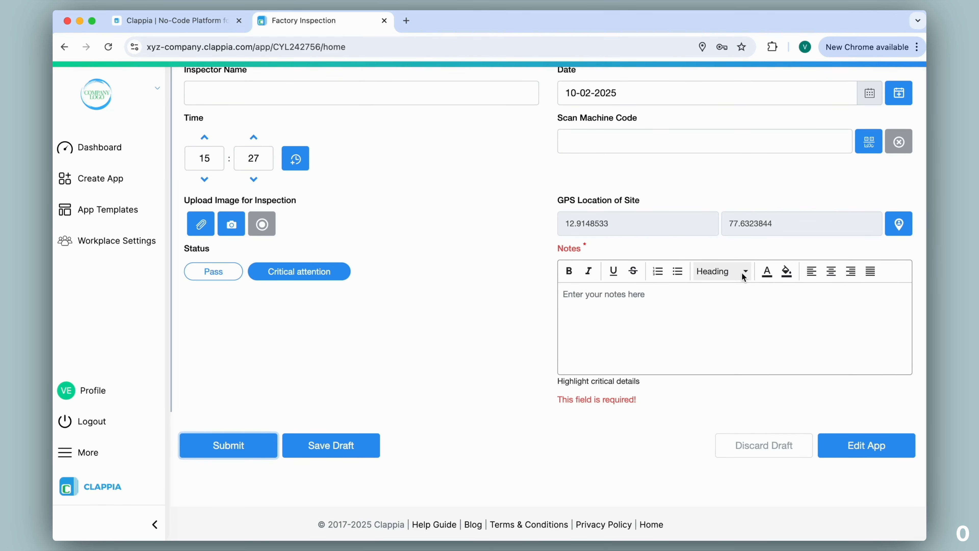
# Write a "Project Update" title in Notes, followed by lines on the 75% complete development phase and pending tasks due Friday, 5 PM
pyautogui.write('Project Update')
pyautogui.press('Return')
pyautogui.write('The development phase is 75% complete, and final testing is scheduled for next week.')
pyautogui.press('Return')
pyautogui.write('All pending tasks will be updated in the system by Friday, 5 PM.')
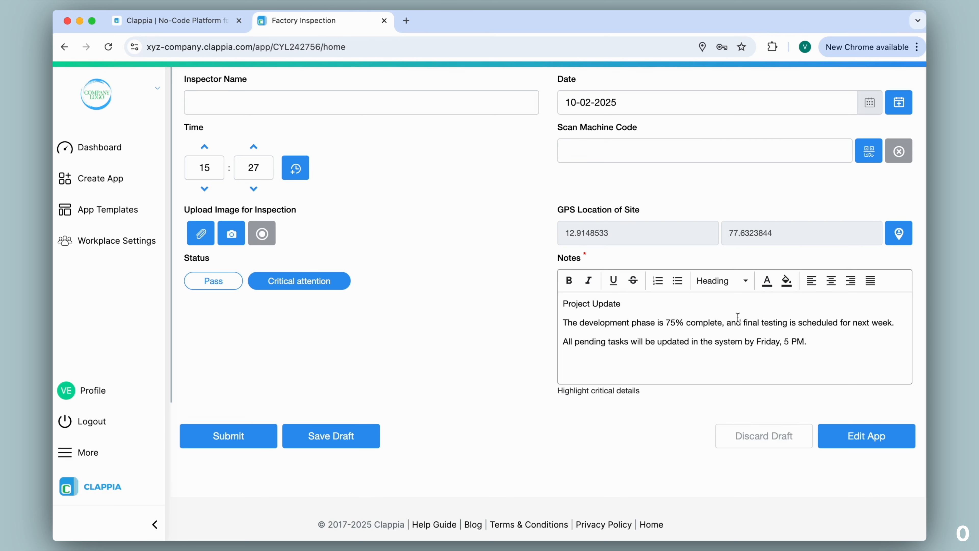
# Format the "Project Update" line in Notes as Header 2 and underline it
pyautogui.tripleClick(592, 303)
pyautogui.click(734, 280)
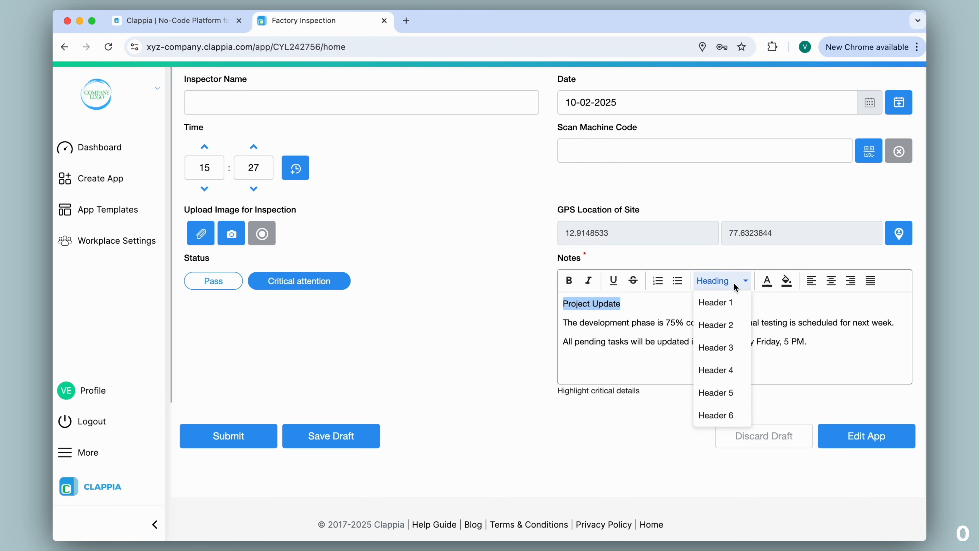
pyautogui.click(721, 326)
pyautogui.click(613, 281)
# Colour "75% complete," green and make "scheduled for next week" bold in the Notes text
pyautogui.moveTo(666, 331); pyautogui.dragTo(724, 331)
pyautogui.click(767, 281)
pyautogui.click(786, 305)
pyautogui.moveTo(797, 330); pyautogui.dragTo(899, 330)
pyautogui.click(569, 281)
# Highlight "Friday, 5 PM" in yellow-orange and turn the two Notes sentences into a bulleted list
pyautogui.moveTo(756, 349); pyautogui.dragTo(563, 331)
pyautogui.click(787, 280)
pyautogui.click(790, 304)
pyautogui.click(677, 280)
pyautogui.click(838, 361)
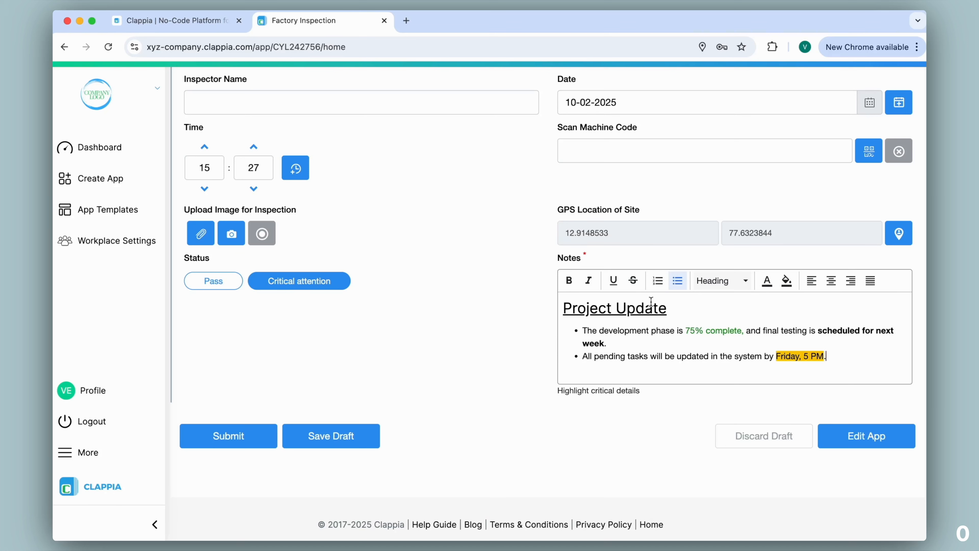
# Clear the Critical attention status and save the form as a draft
pyautogui.click(333, 286)
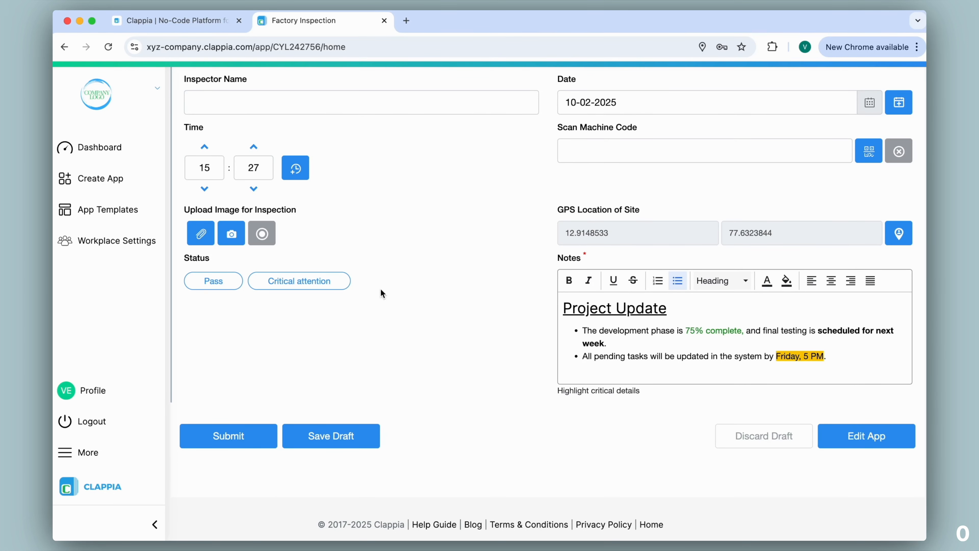
pyautogui.click(342, 437)
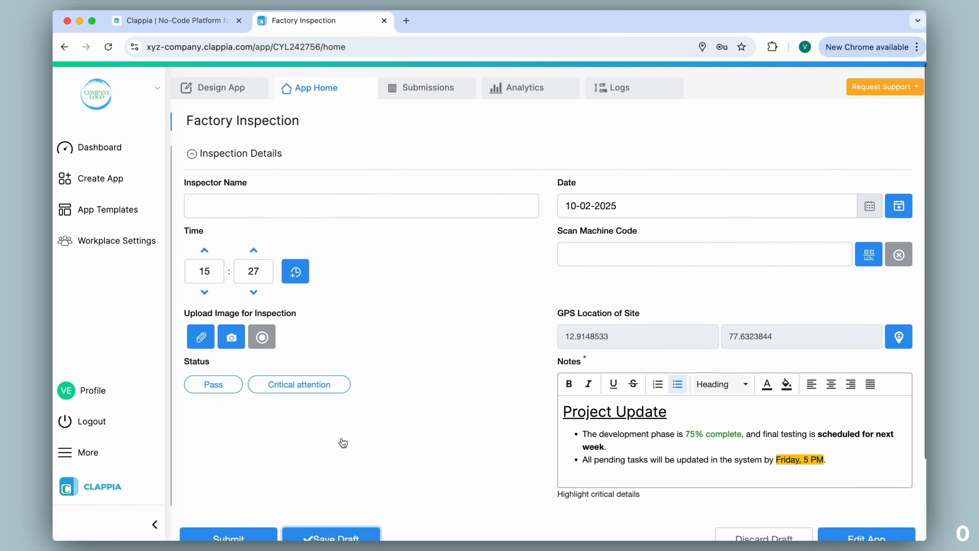
# In the app design, set the Notes field to display only if {status}="Critical attention" and save it
pyautogui.click(230, 91)
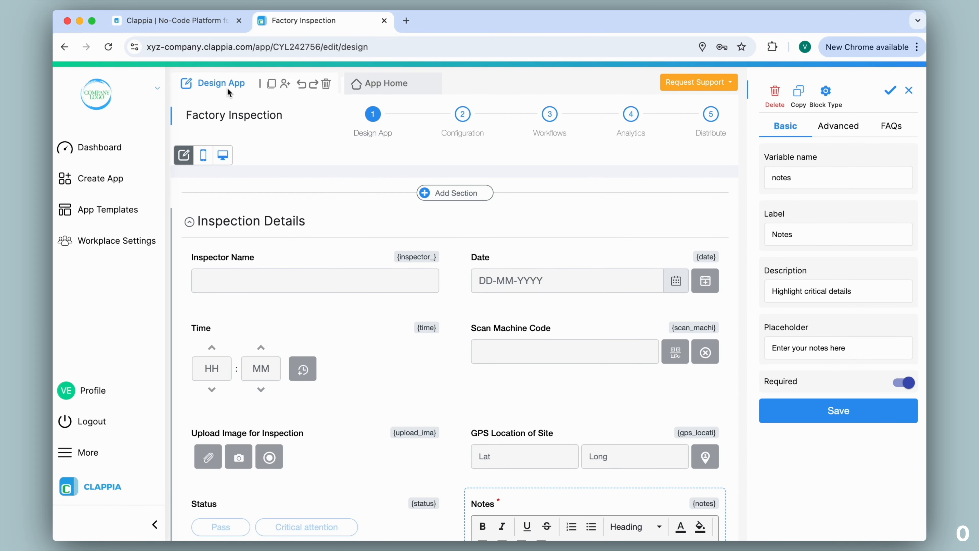
pyautogui.scroll(-6, 555, 297)
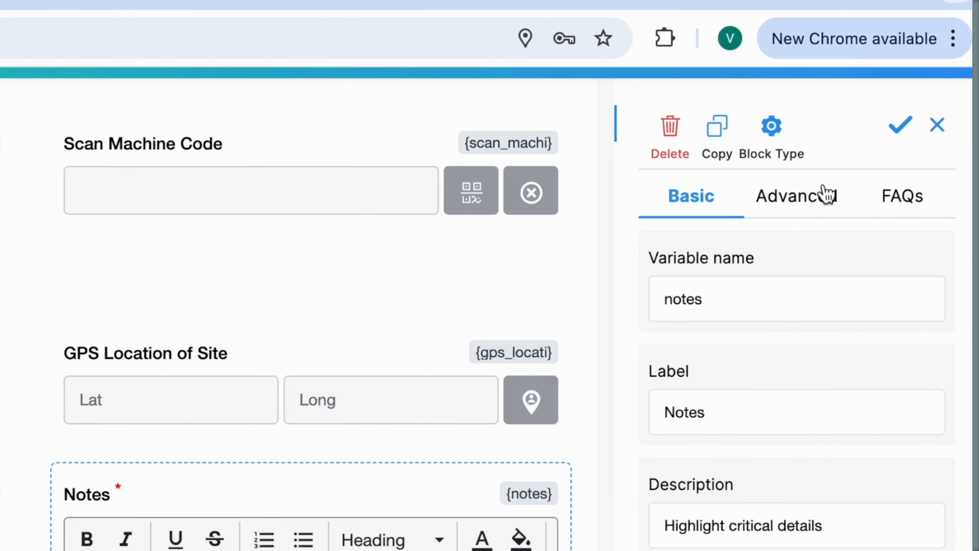
pyautogui.click(850, 125)
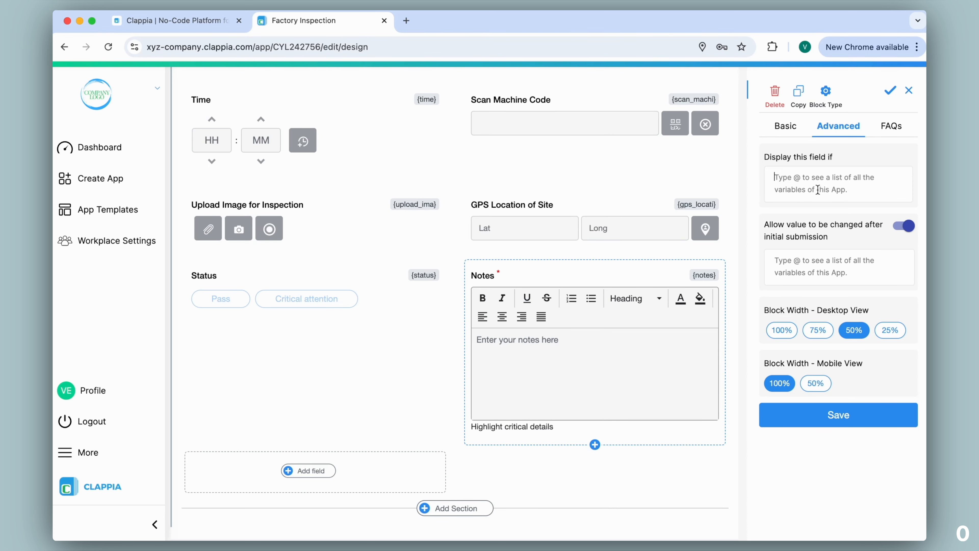
pyautogui.write('@stat')
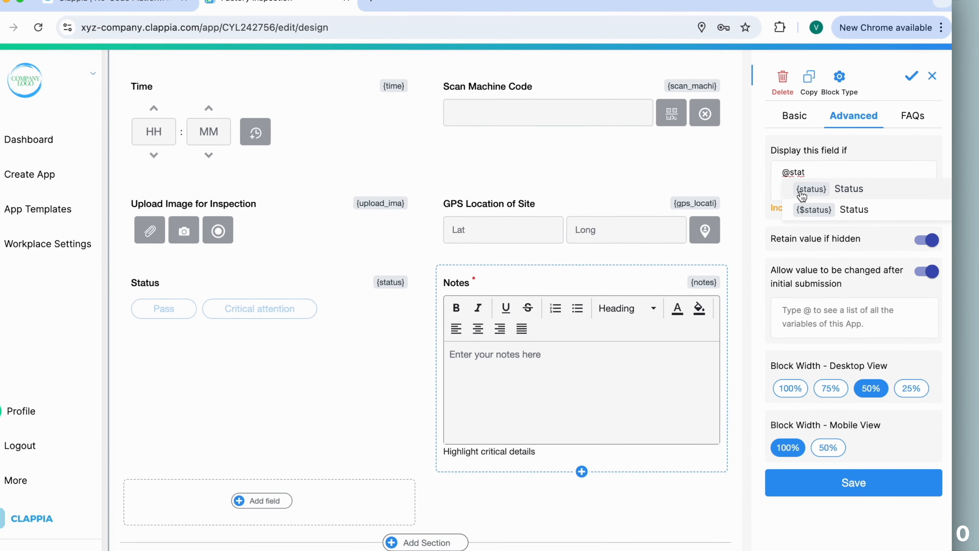
pyautogui.press('Return')
pyautogui.write('=')
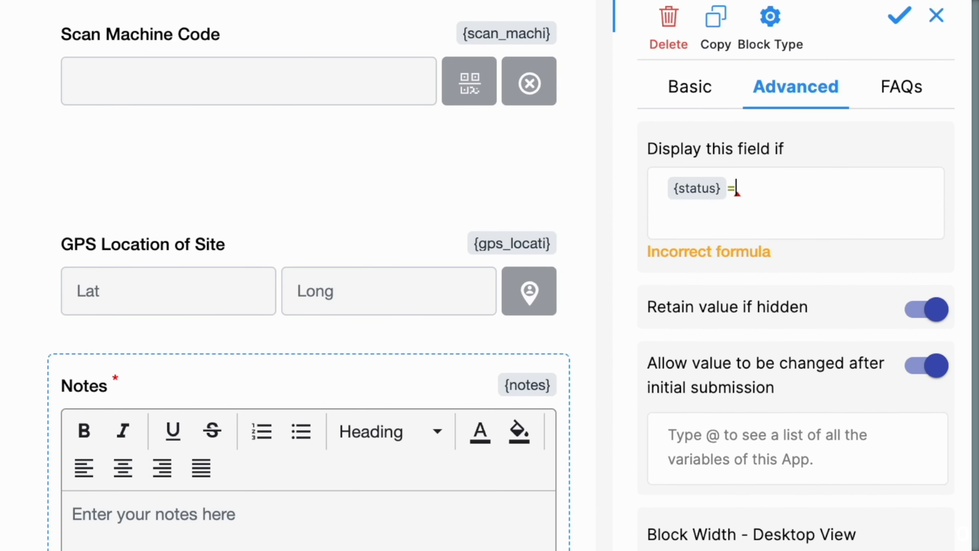
pyautogui.write('""')
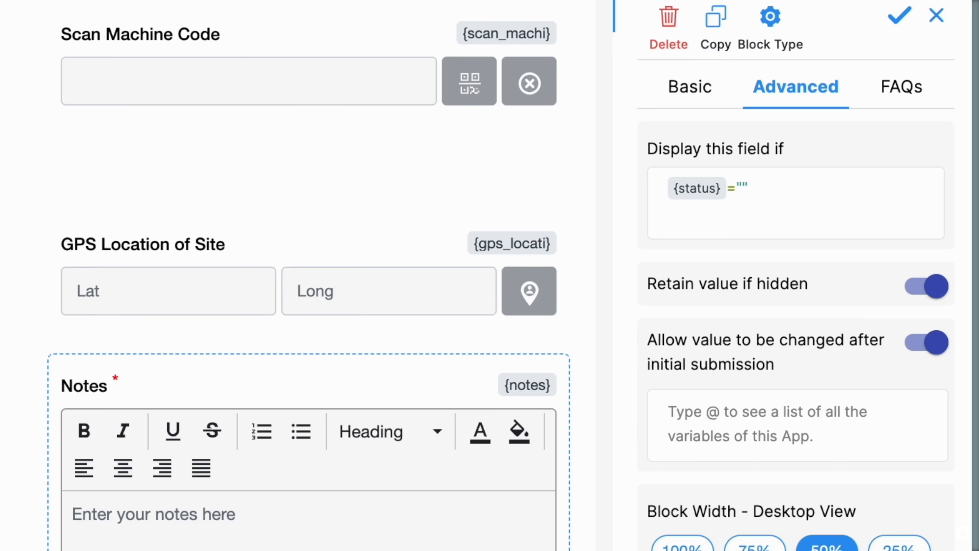
pyautogui.write('Critical attention')
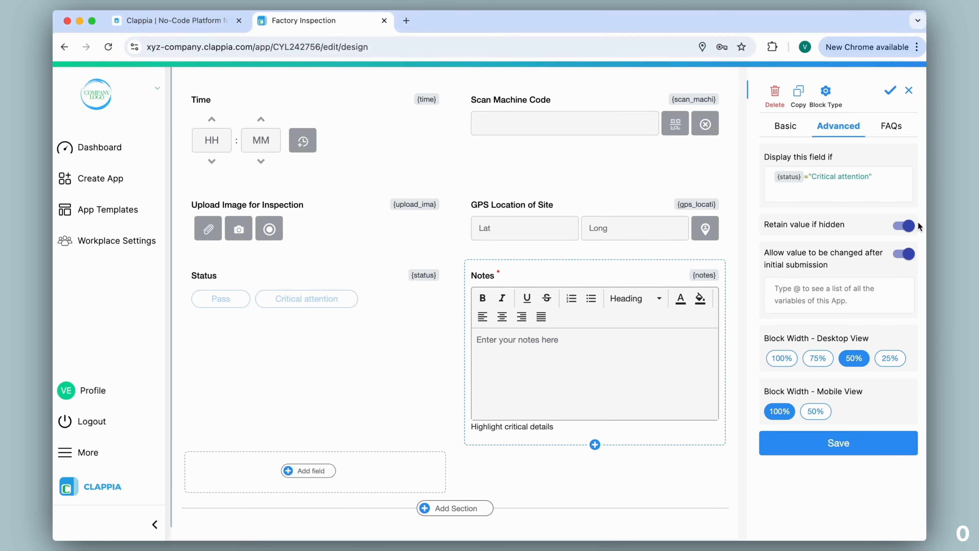
pyautogui.click(820, 450)
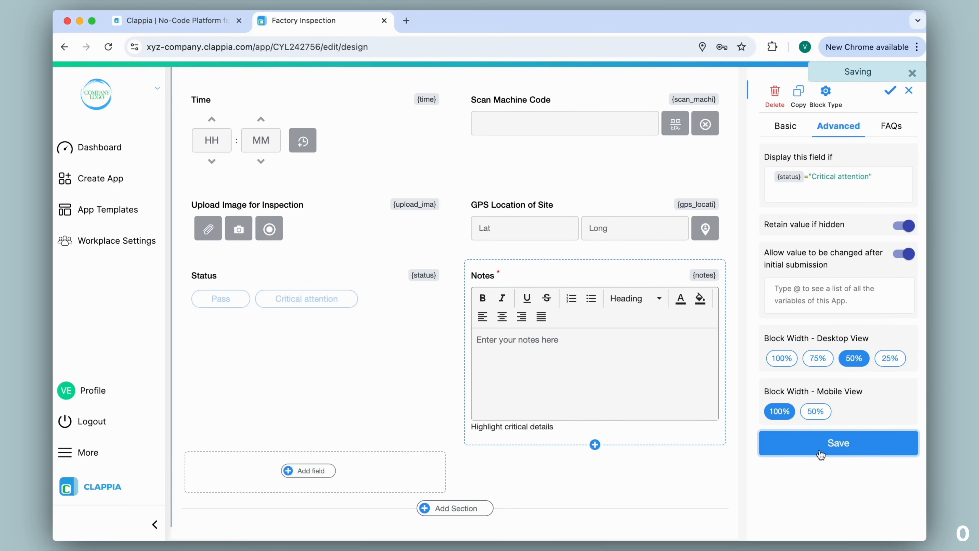
# Test the Notes display condition in the live form by setting Status to Pass and switching it to Critical attention
pyautogui.scroll(10, 461, 365)
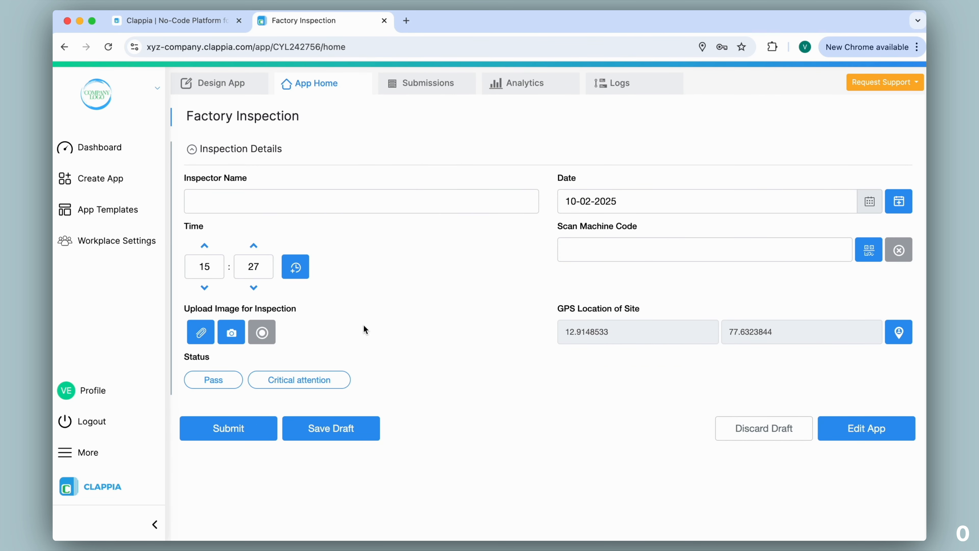
pyautogui.click(217, 379)
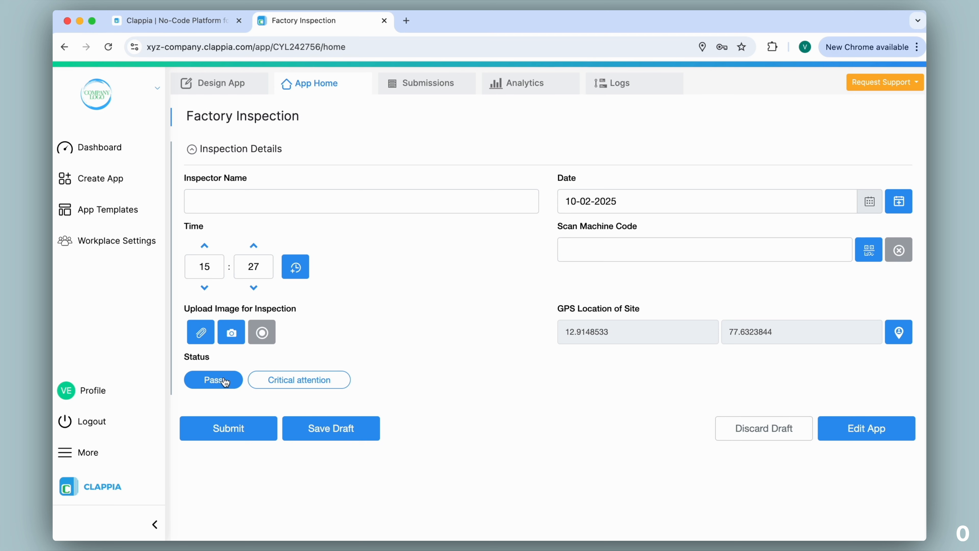
pyautogui.click(318, 381)
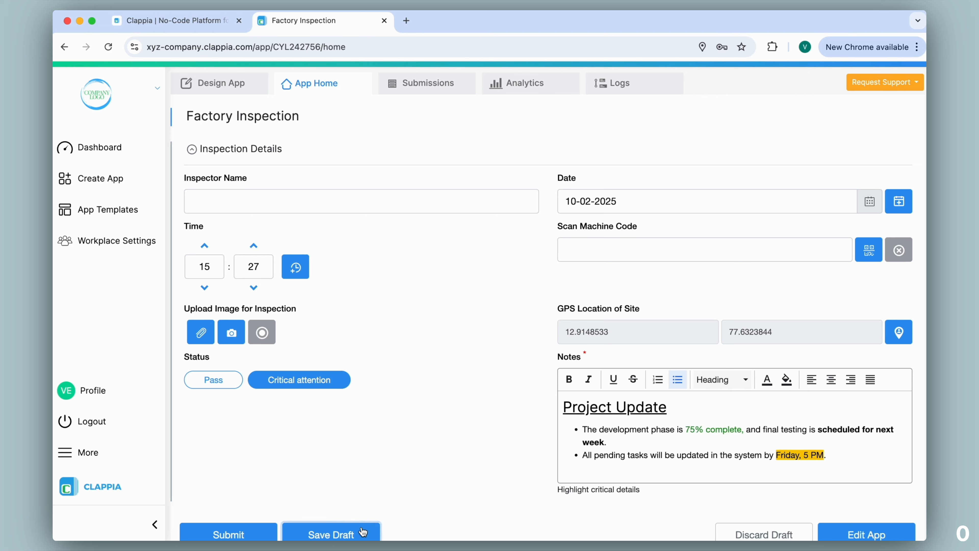
# Submit the form with the inspector's name filled in and open the app's submissions list
pyautogui.click(396, 193)
pyautogui.write('Jay')
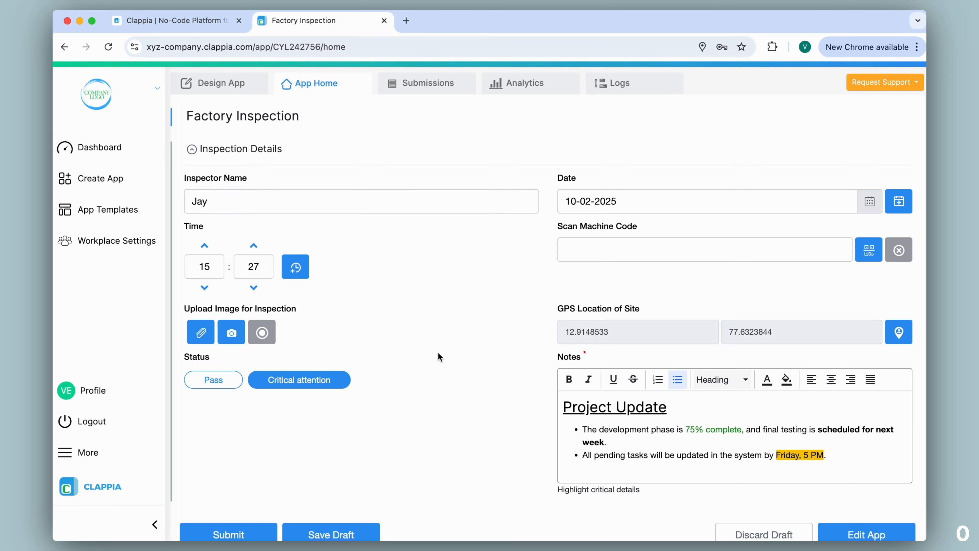
pyautogui.scroll(-2, 366, 301)
pyautogui.click(266, 478)
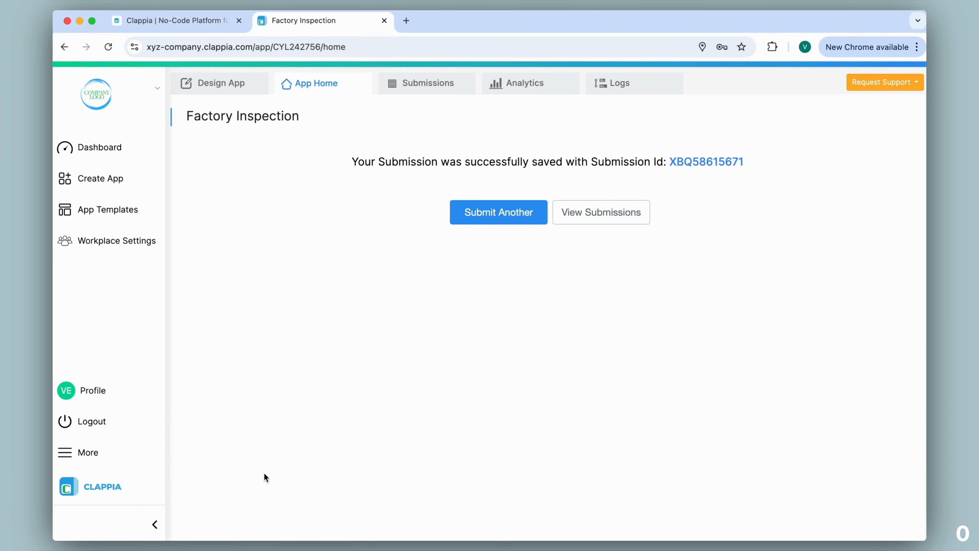
pyautogui.click(435, 85)
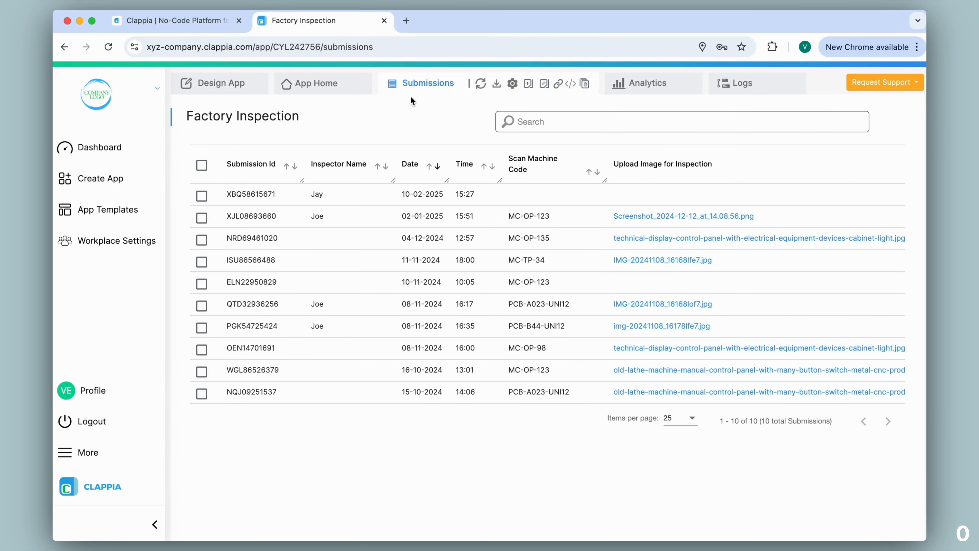
# Open the newest submission from the list, review its formatted Notes content, and close its details
pyautogui.click(362, 205)
pyautogui.scroll(-3, 748, 196)
pyautogui.scroll(-3, 748, 196)
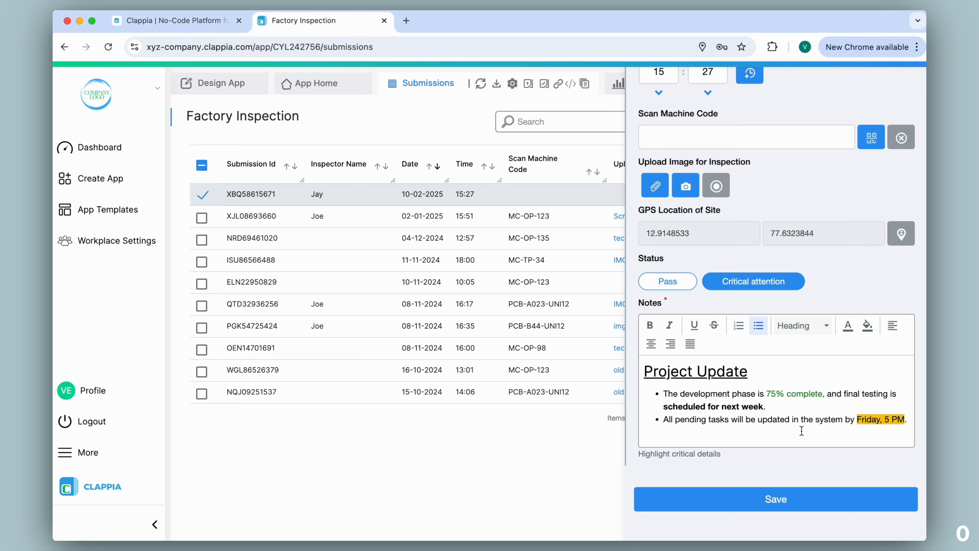
pyautogui.scroll(10, 828, 347)
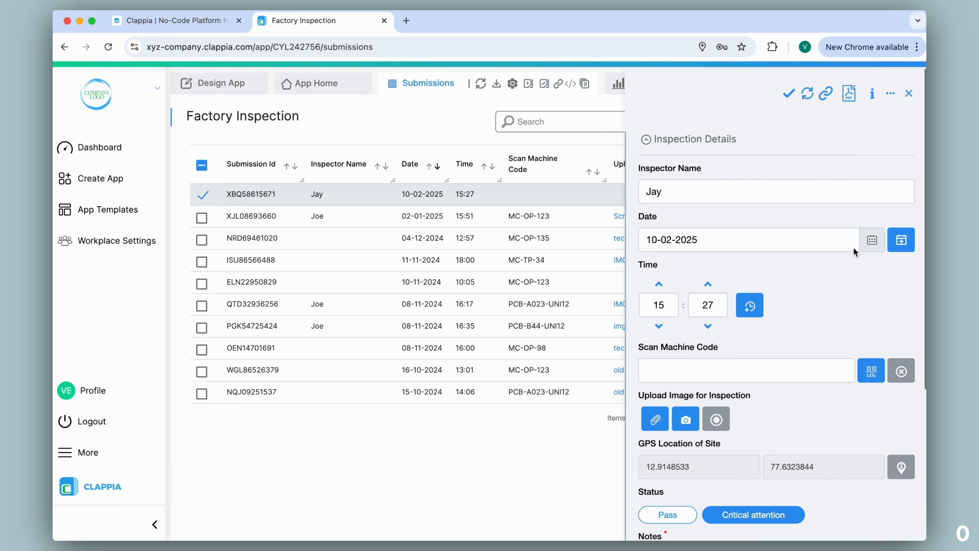
pyautogui.click(911, 94)
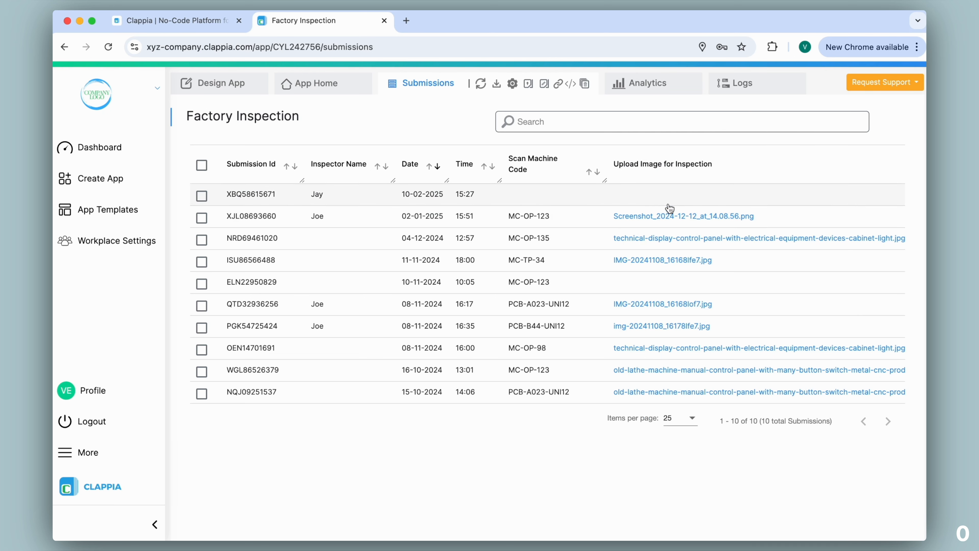
# View the Notes column in the submissions list and reopen the newest submission at its Notes field
pyautogui.hscroll(10, 667, 203)
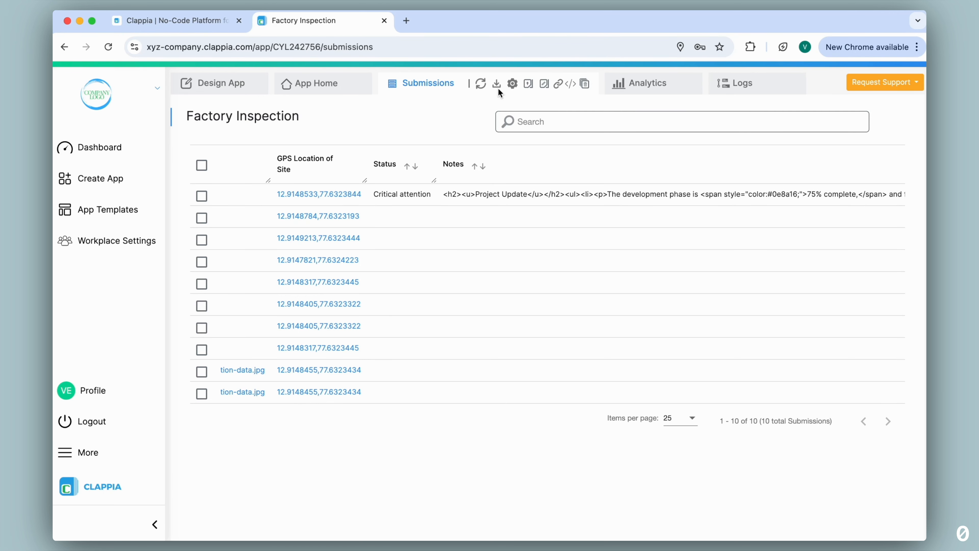
pyautogui.click(461, 194)
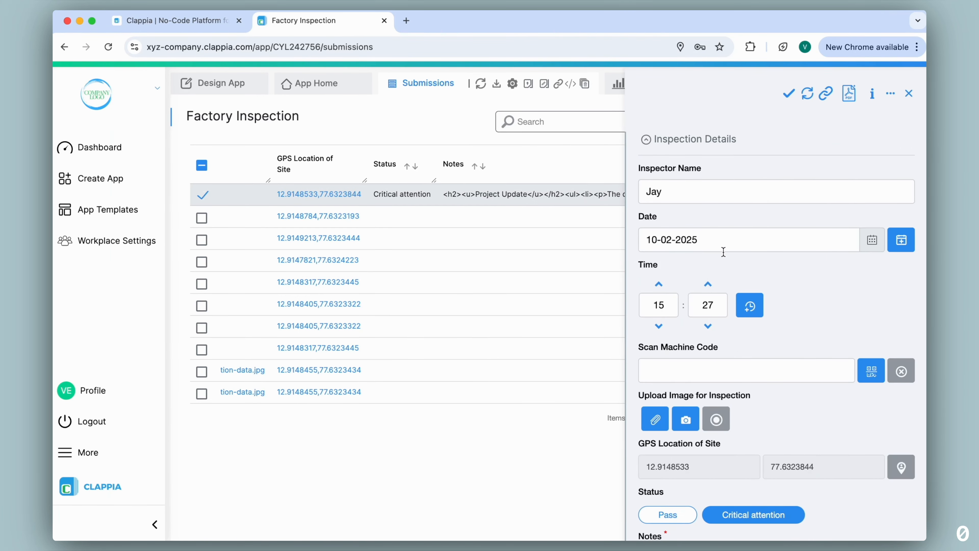
pyautogui.scroll(-6, 724, 252)
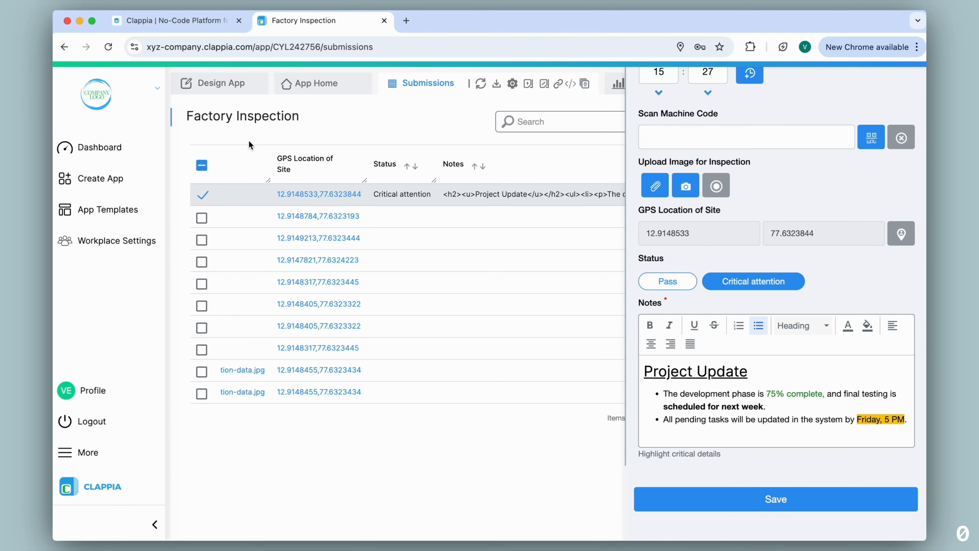
# In the app's configuration, open the Field Report print template for editing
pyautogui.click(227, 90)
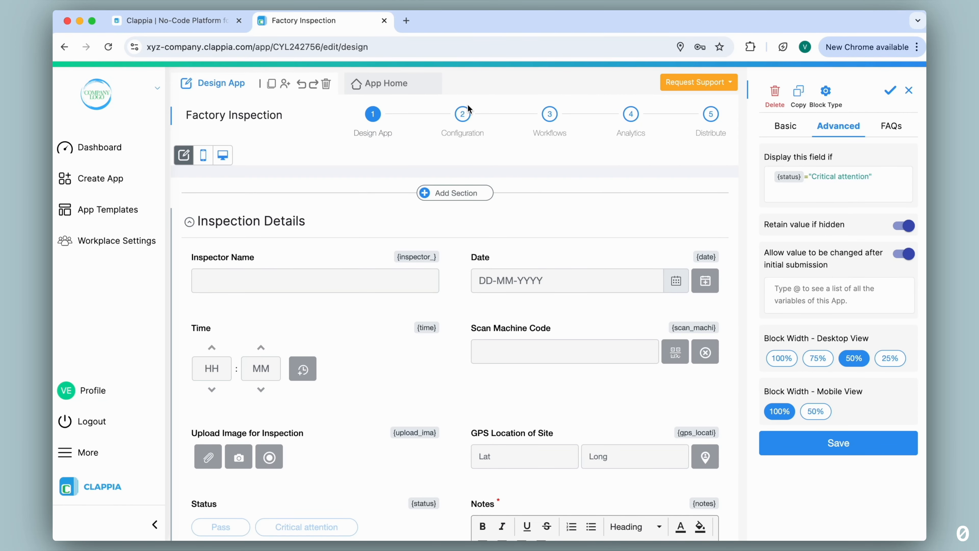
pyautogui.click(462, 116)
pyautogui.click(300, 297)
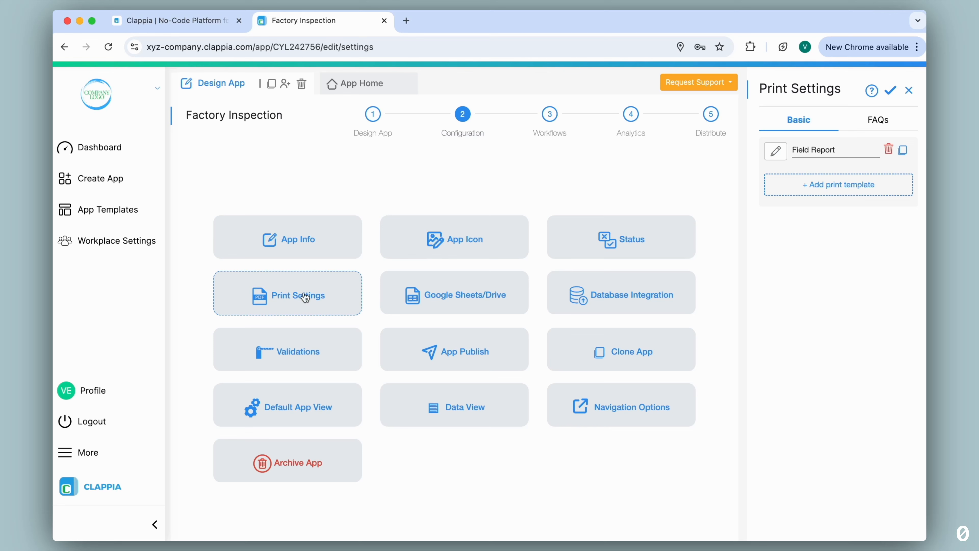
pyautogui.click(776, 151)
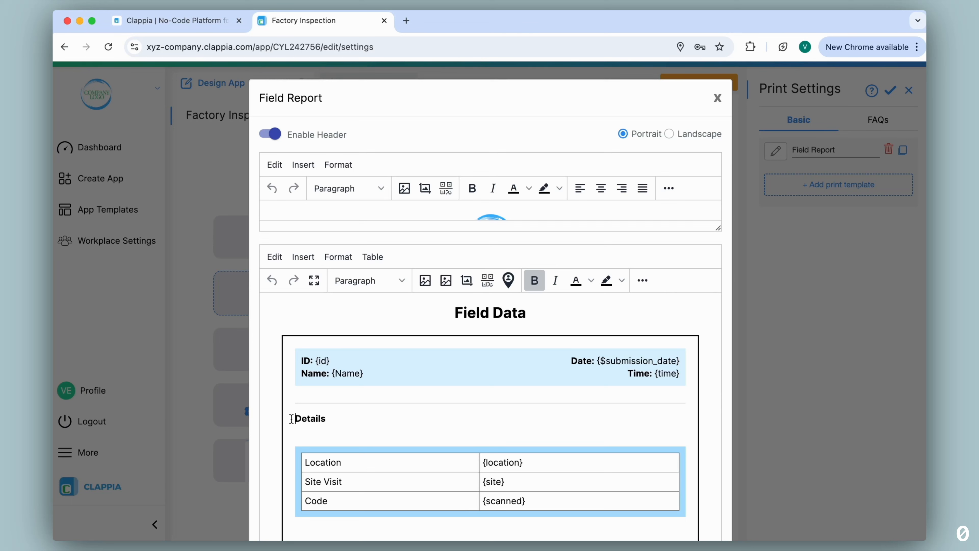
# Insert the {notes} variable on a new line above the Details heading in the Field Report template and save it
pyautogui.click(293, 419)
pyautogui.press('Return')
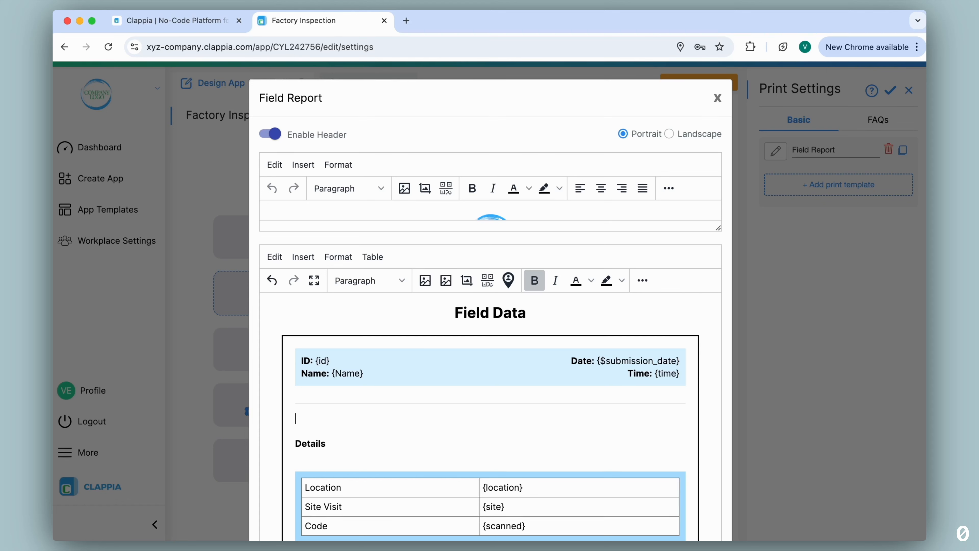
pyautogui.write('@')
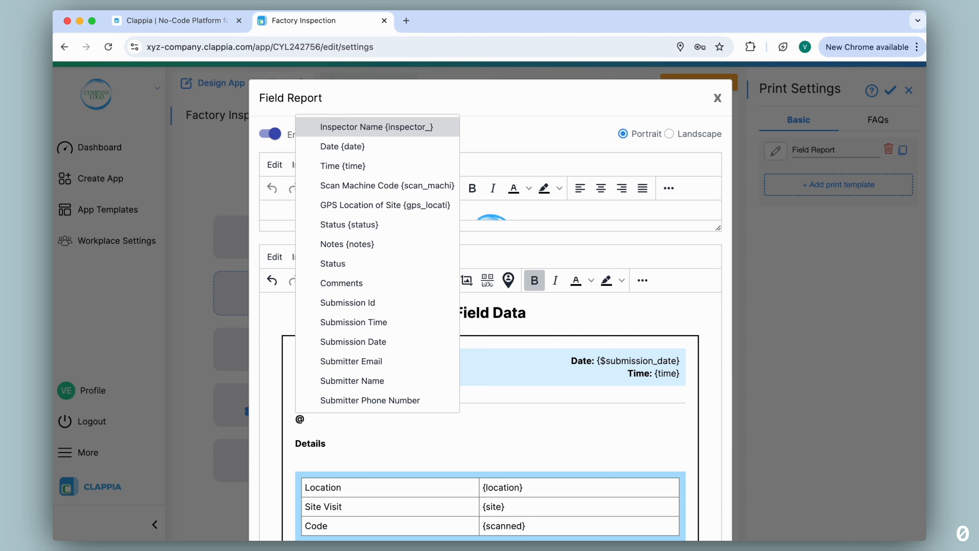
pyautogui.write('not')
pyautogui.click(335, 436)
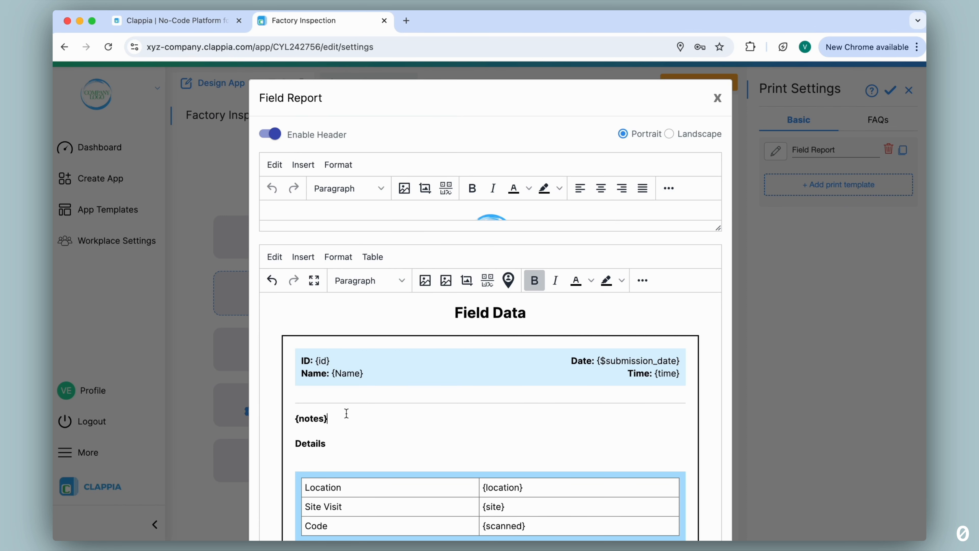
pyautogui.scroll(-4, 725, 394)
pyautogui.click(655, 499)
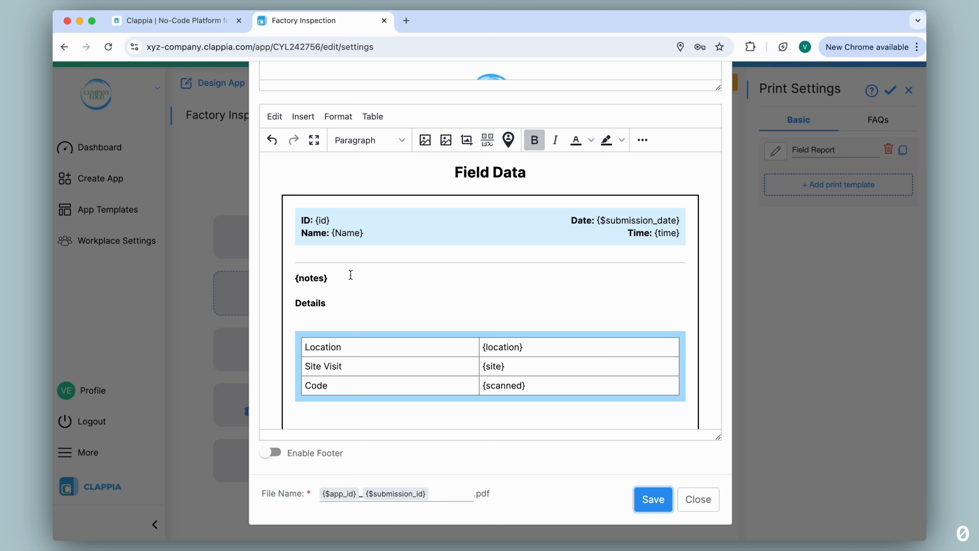
pyautogui.click(699, 499)
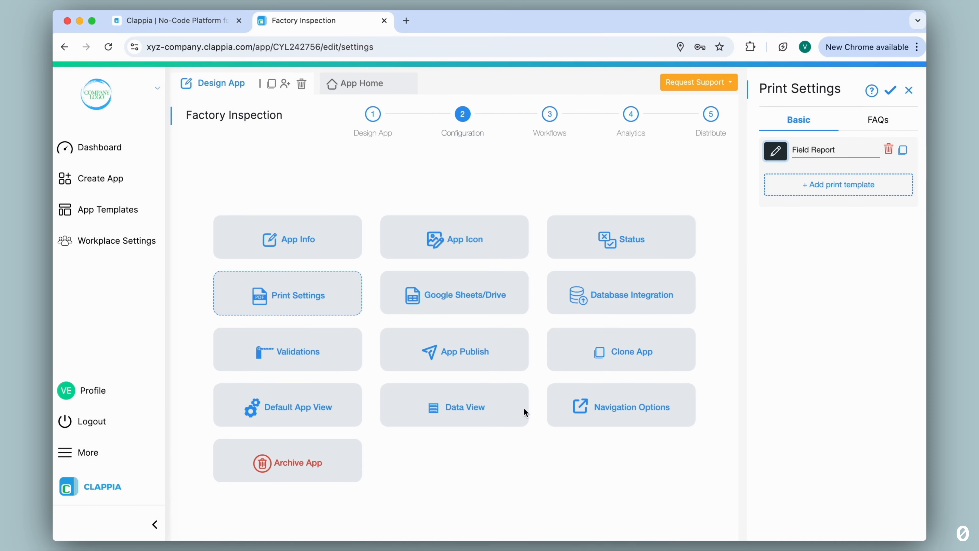
# Preview the newest submission as a printed Field Report, close the preview, and go to the submission's Notes
pyautogui.click(367, 88)
pyautogui.click(437, 86)
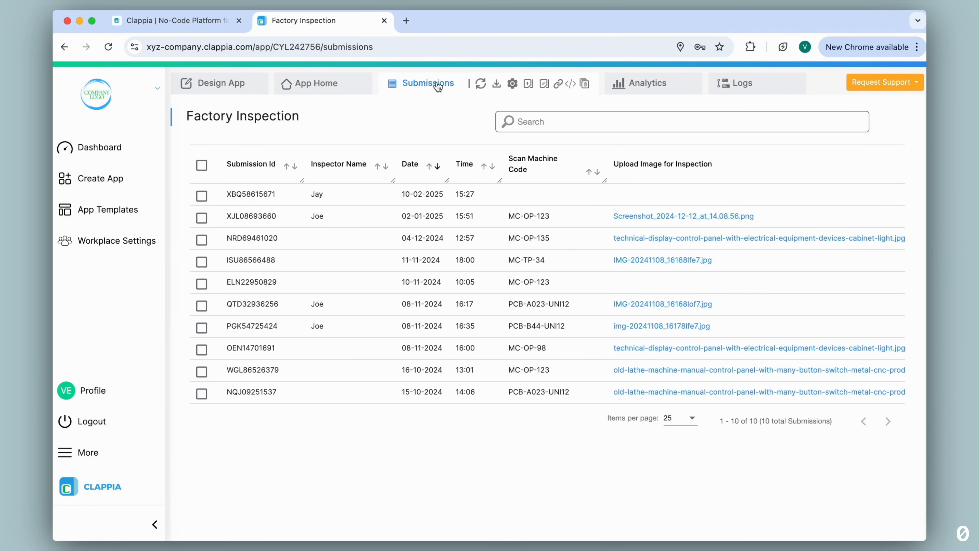
pyautogui.click(464, 195)
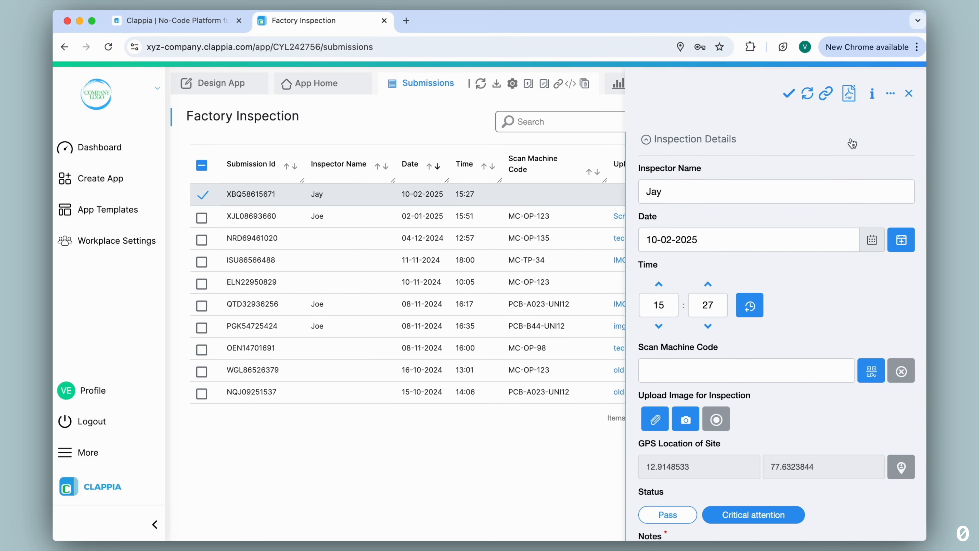
pyautogui.click(849, 93)
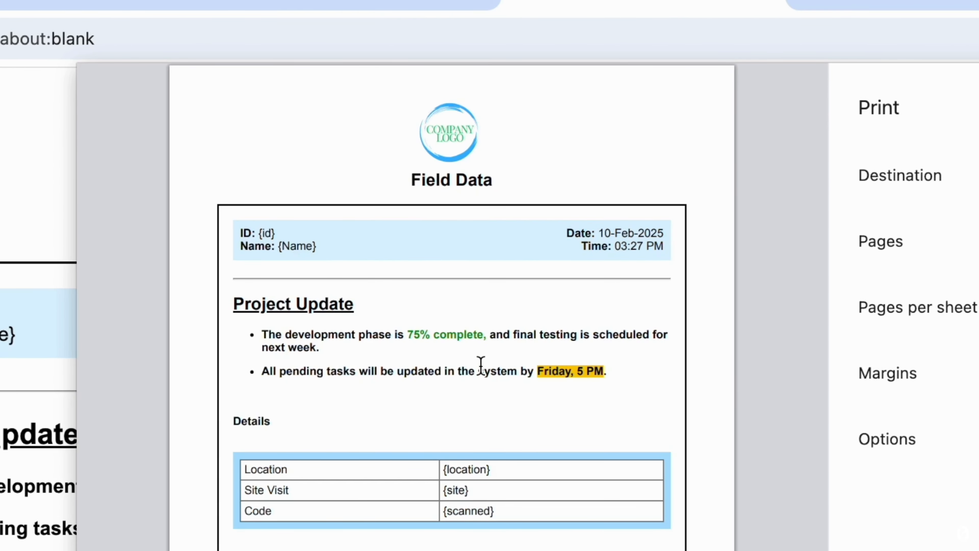
pyautogui.click(776, 4)
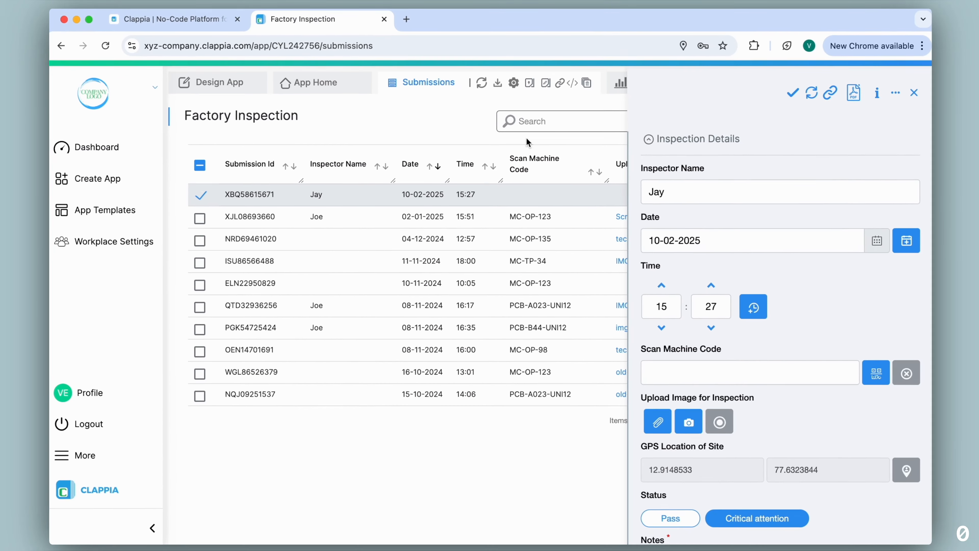
pyautogui.scroll(-5, 731, 167)
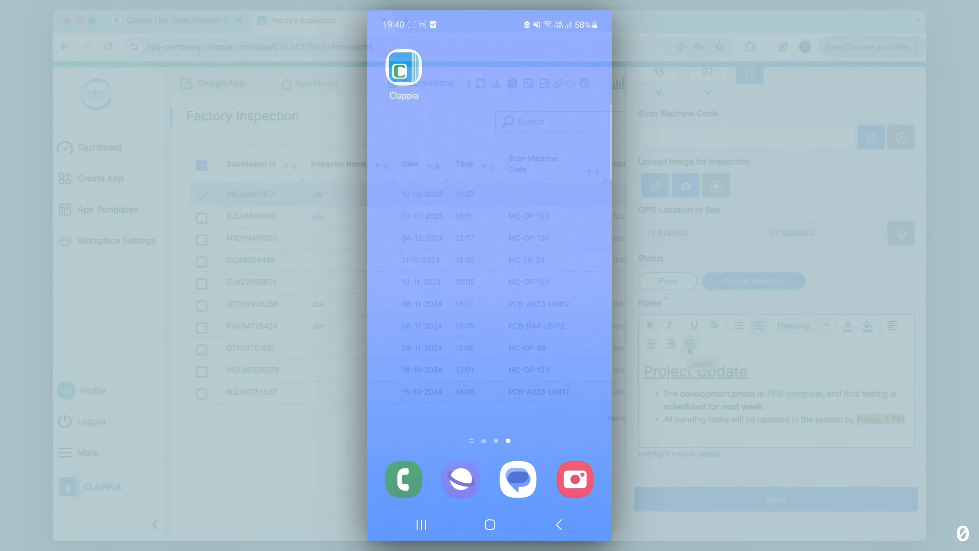
# In the Clappia mobile app's Factory Inspection form, set Status to Critical attention and enter "Project completed" in Notes
pyautogui.click(489, 256)
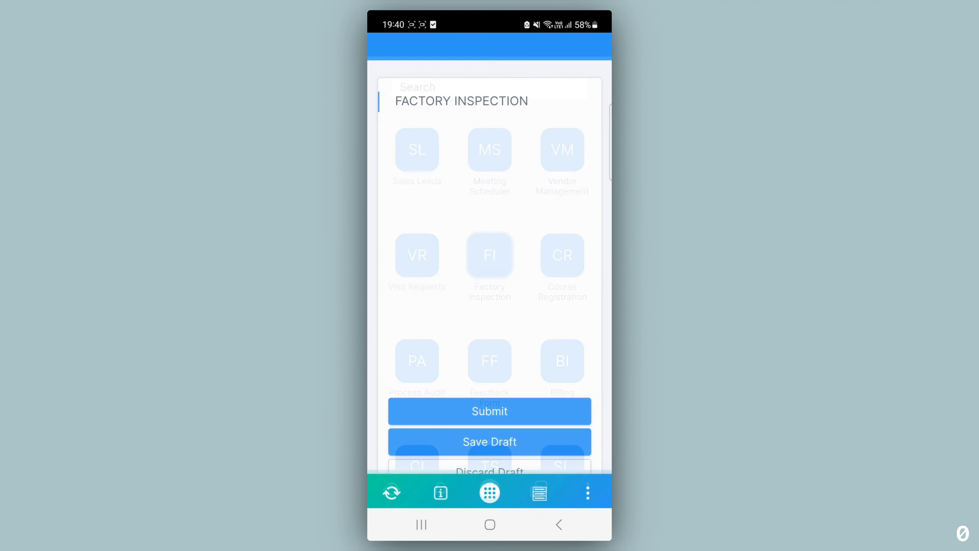
pyautogui.scroll(-1, 561, 327)
pyautogui.scroll(-5, 561, 327)
pyautogui.click(520, 331)
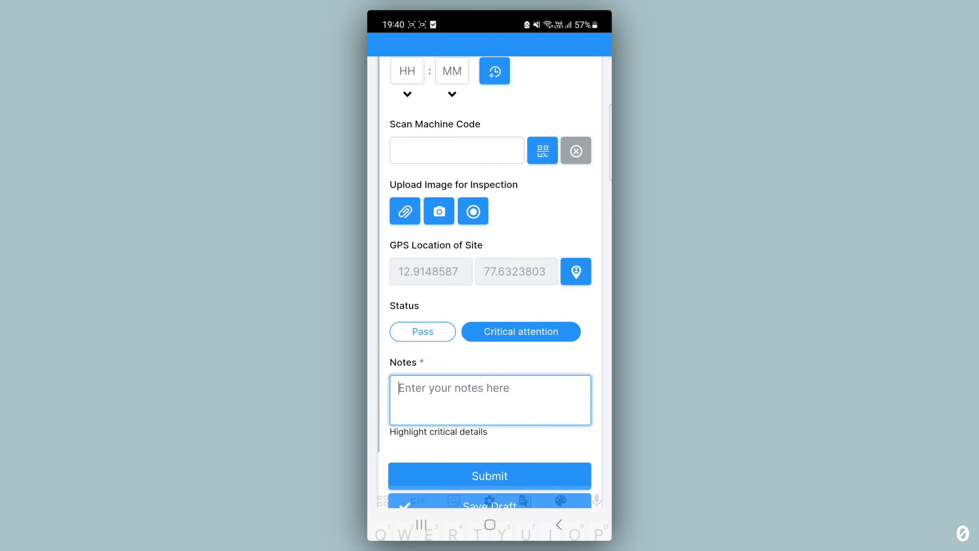
pyautogui.click(489, 398)
pyautogui.write('Proje')
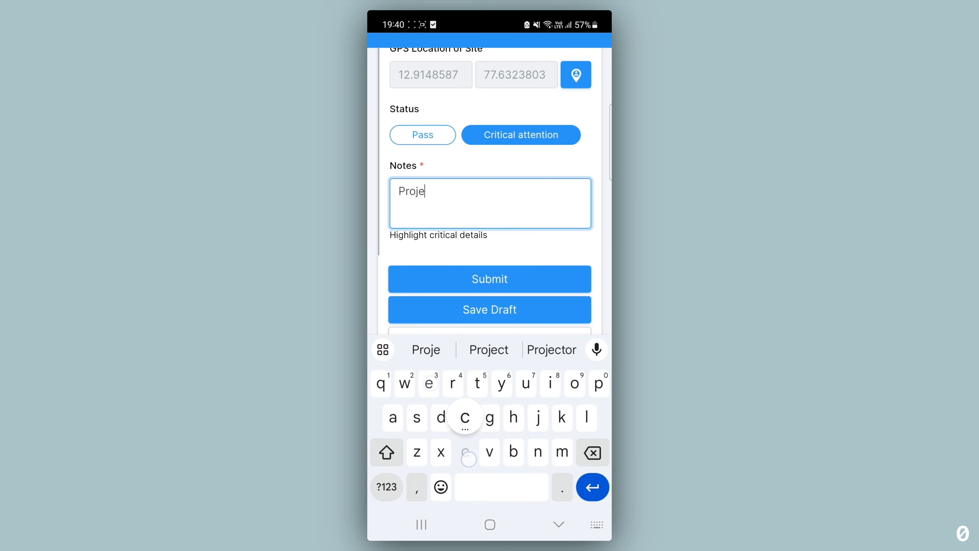
pyautogui.write('ct completed')
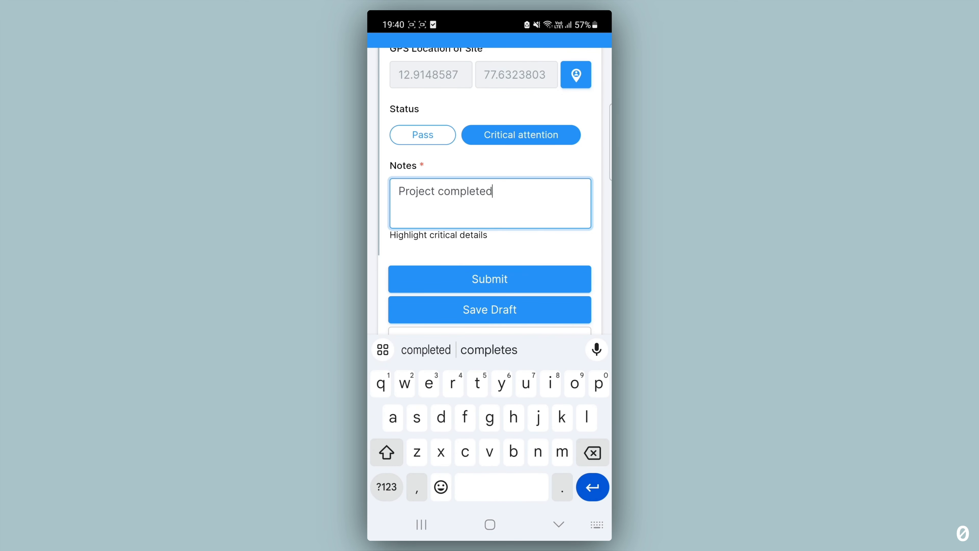
# Enter the inspector's name, fill in the current date and time, and submit the mobile form
pyautogui.scroll(4, 523, 184)
pyautogui.scroll(3, 555, 173)
pyautogui.click(490, 108)
pyautogui.write('Jay')
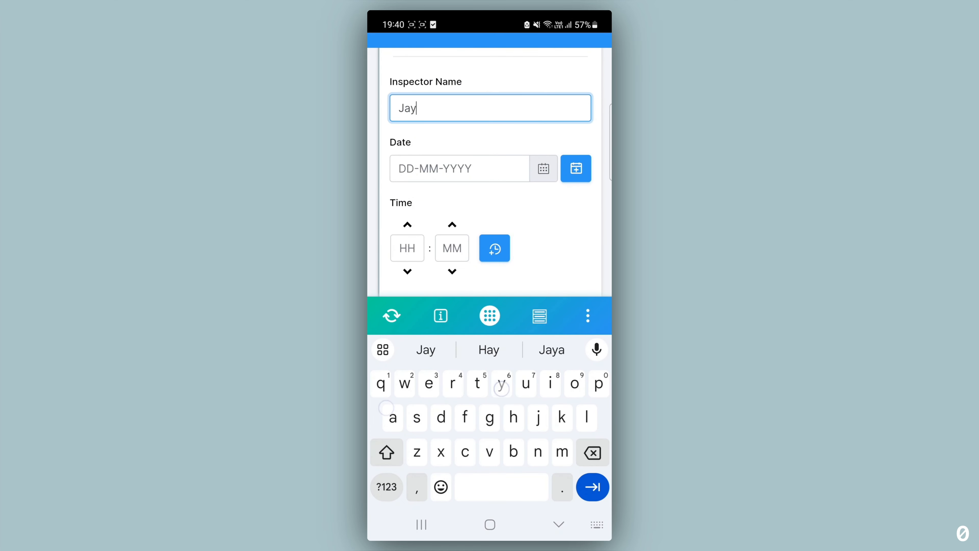
pyautogui.click(576, 168)
pyautogui.click(494, 257)
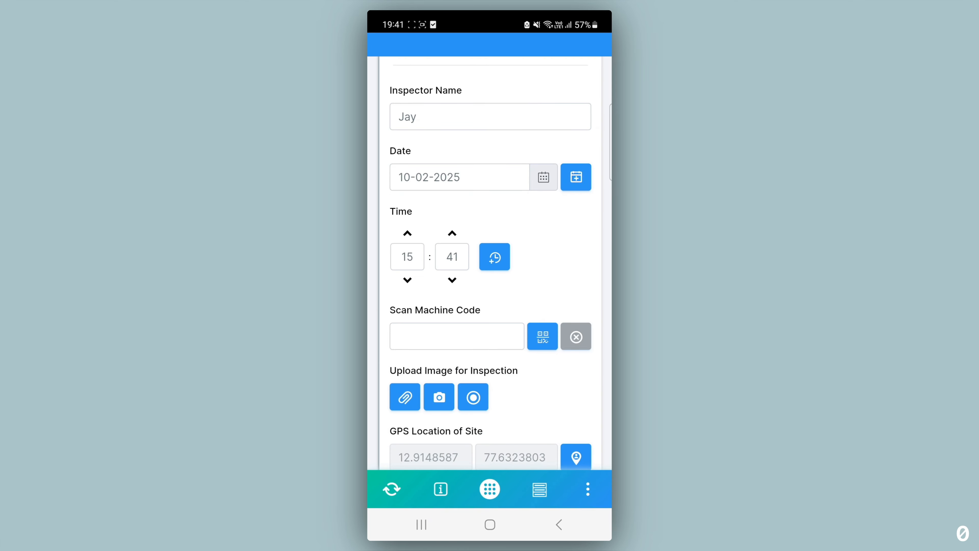
pyautogui.scroll(-6, 552, 175)
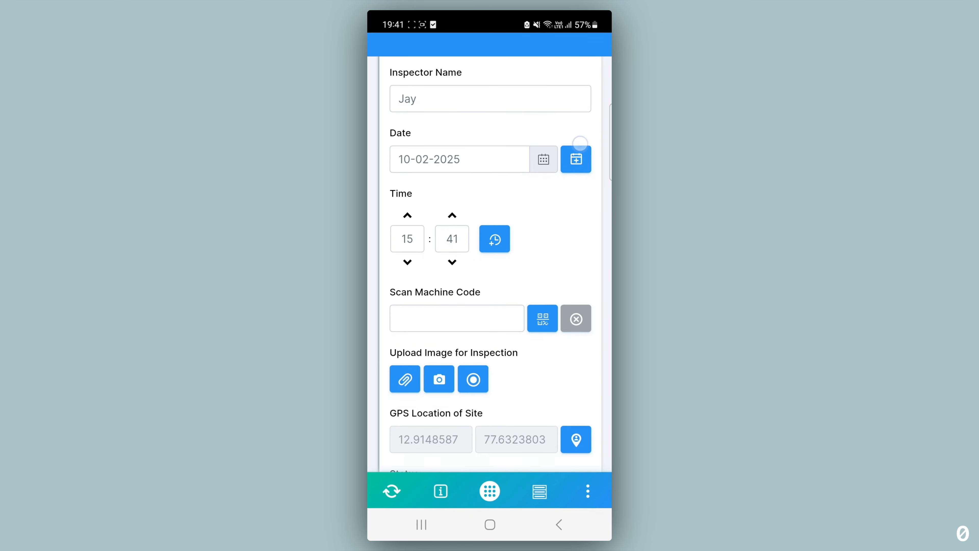
pyautogui.click(490, 412)
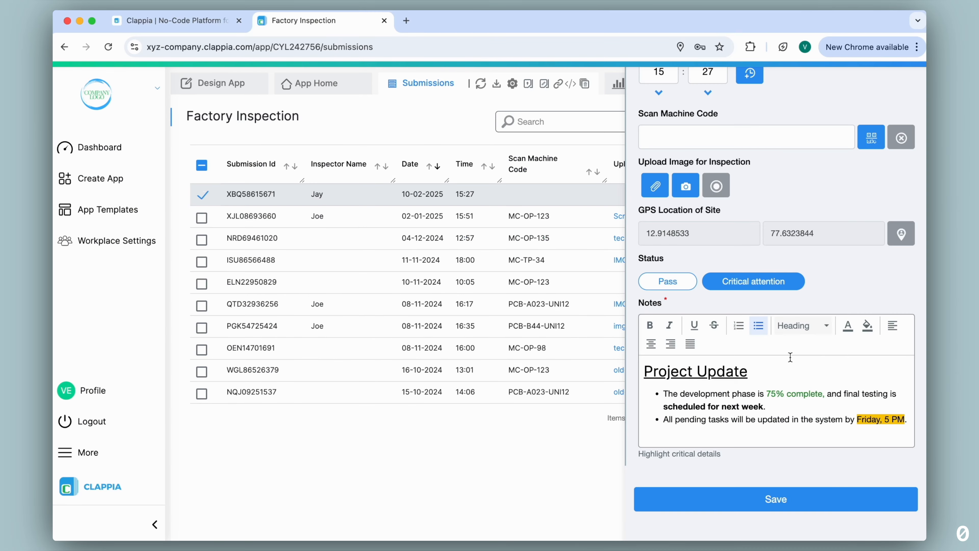
# Back in the web app, close the open submission and refresh the submissions list
pyautogui.scroll(5, 813, 264)
pyautogui.click(909, 93)
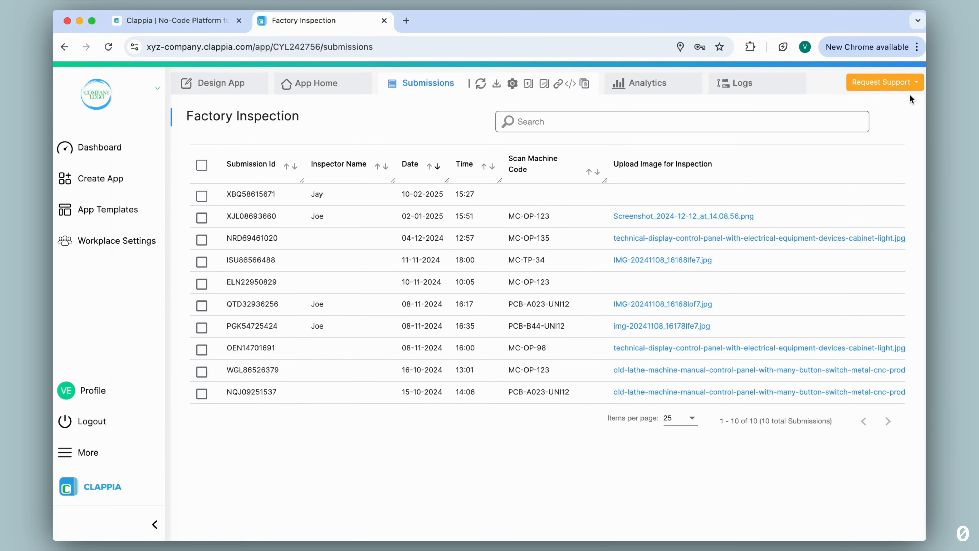
pyautogui.click(480, 87)
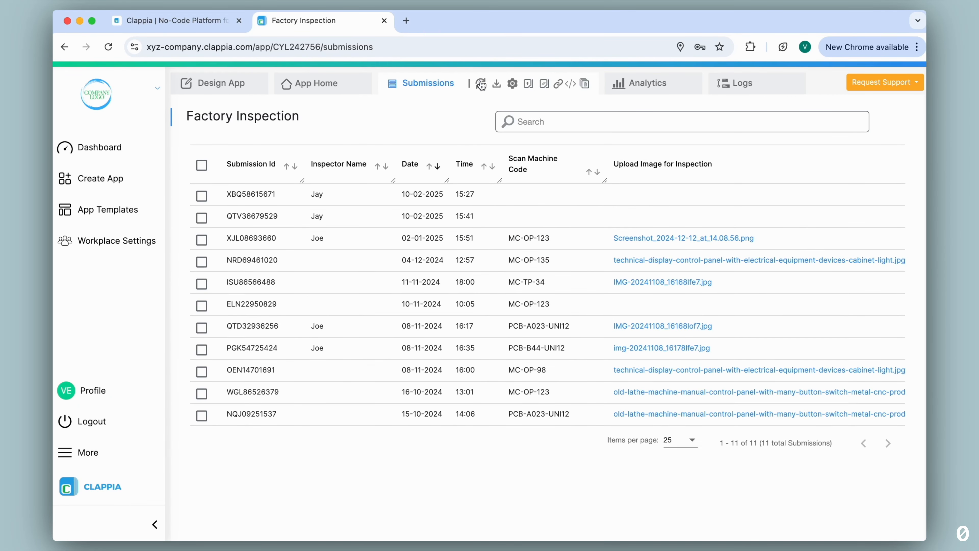
# Review the Notes of the submission made from mobile at 15:41, close it, and open the support request options
pyautogui.click(458, 221)
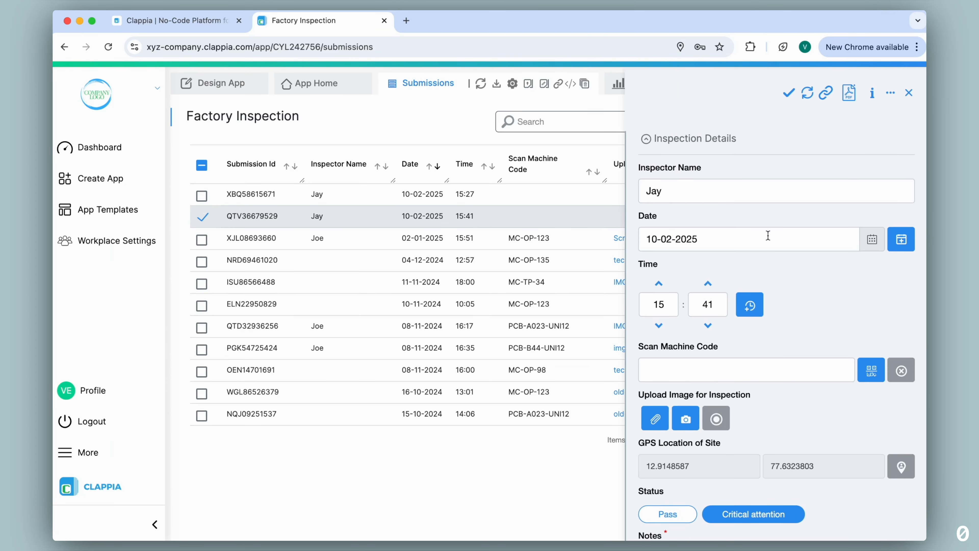
pyautogui.scroll(-5, 767, 270)
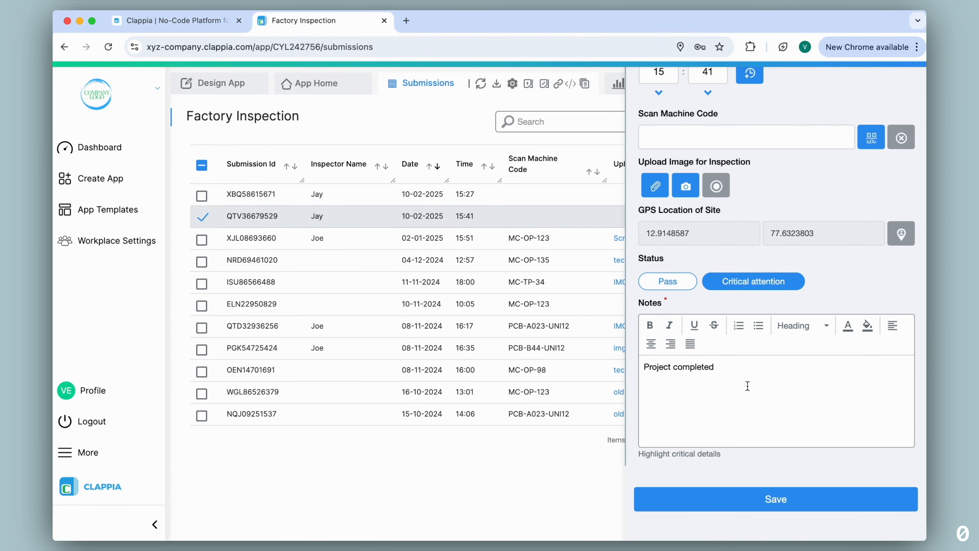
pyautogui.scroll(5, 748, 386)
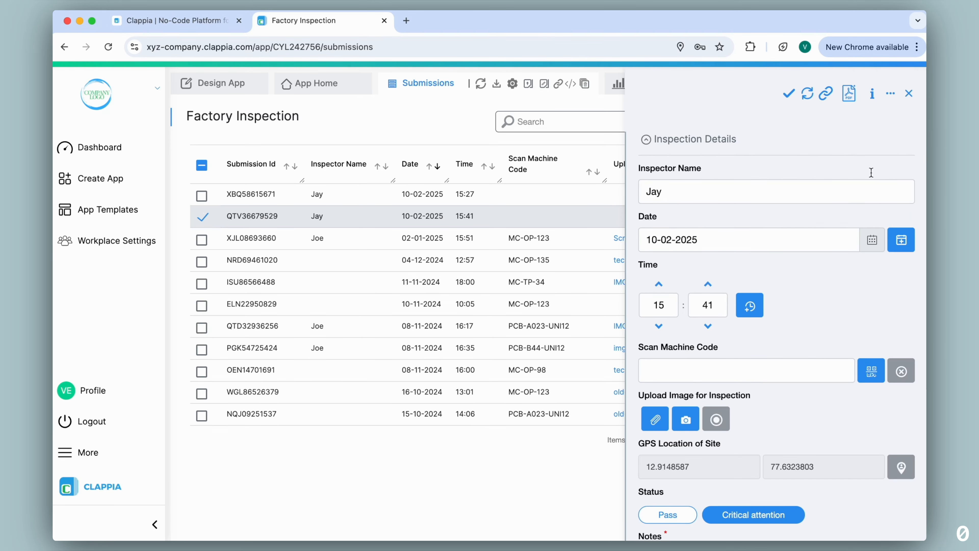
pyautogui.click(908, 94)
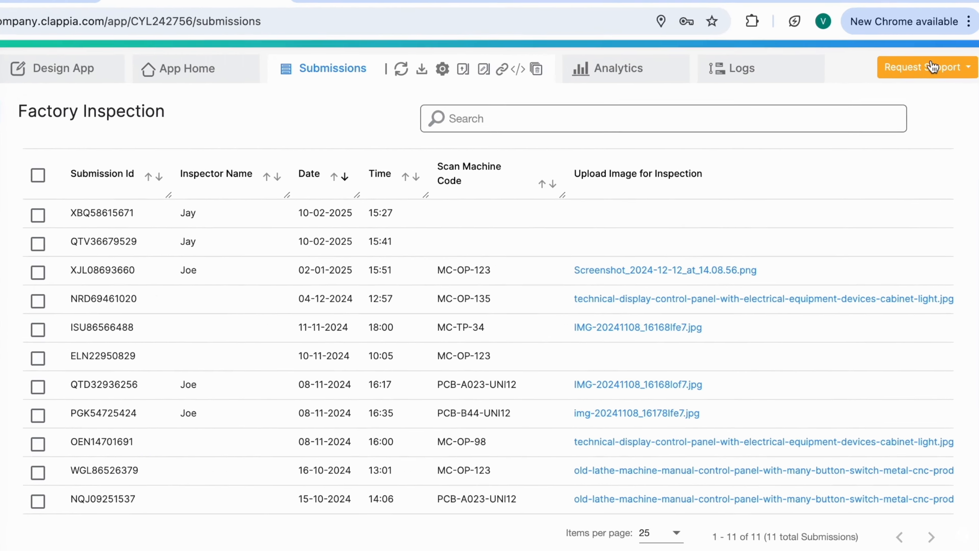
pyautogui.click(900, 86)
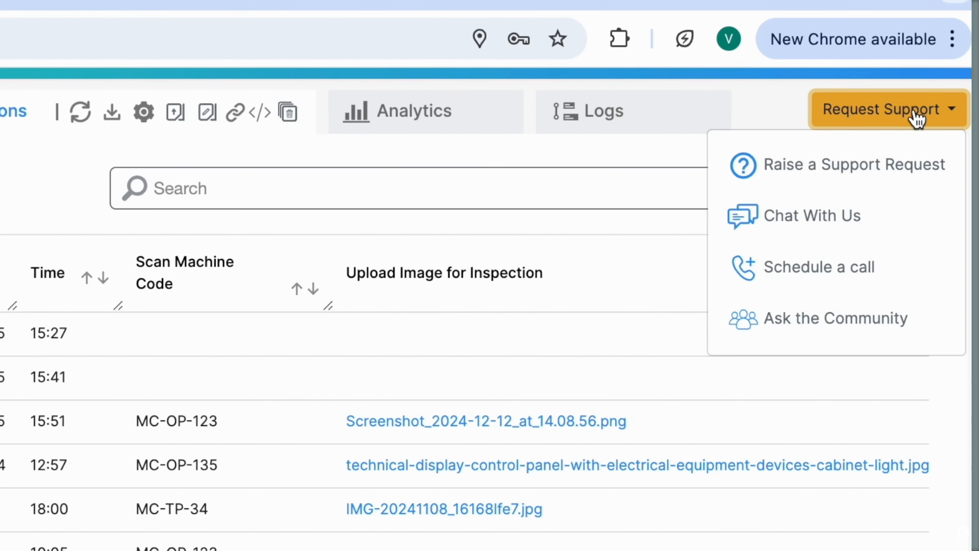